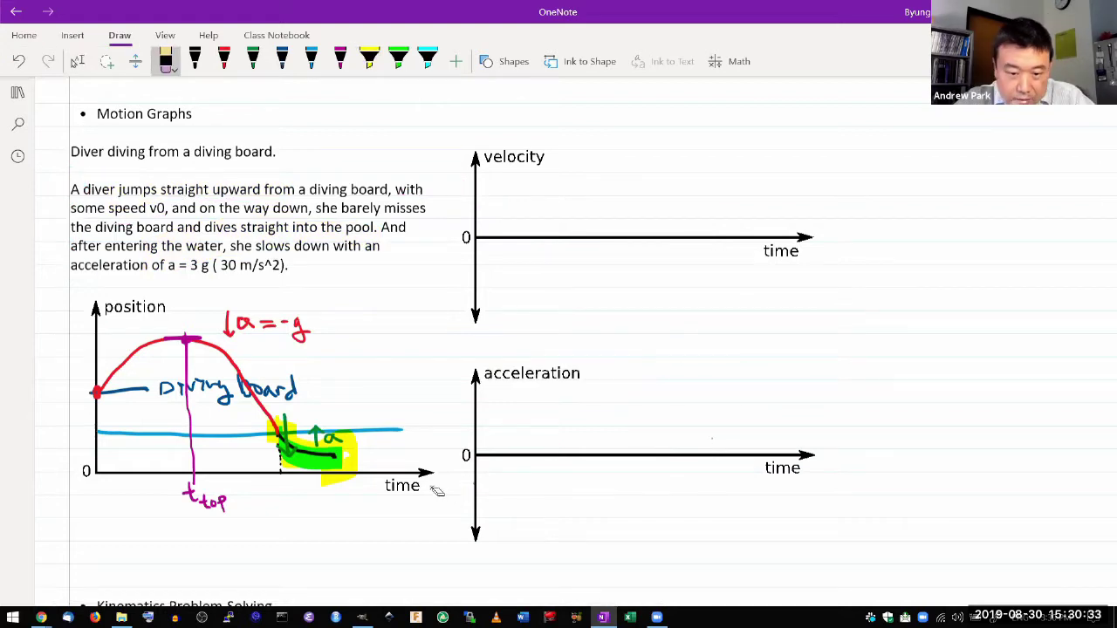
Step: Erase the old diver-problem ink annotations from the position graph
mouse_move(366, 475)
left_mouse_down()
mouse_move(288, 462)
mouse_move(290, 452)
mouse_move(299, 453)
mouse_move(284, 473)
mouse_move(274, 464)
mouse_move(276, 438)
mouse_move(277, 451)
mouse_move(352, 442)
mouse_move(313, 428)
mouse_move(283, 397)
mouse_move(308, 400)
mouse_move(91, 405)
mouse_move(183, 340)
mouse_move(194, 352)
mouse_move(227, 333)
mouse_move(305, 332)
mouse_move(188, 389)
mouse_move(207, 387)
mouse_move(209, 415)
mouse_move(200, 476)
mouse_move(183, 496)
mouse_move(224, 506)
left_mouse_up()
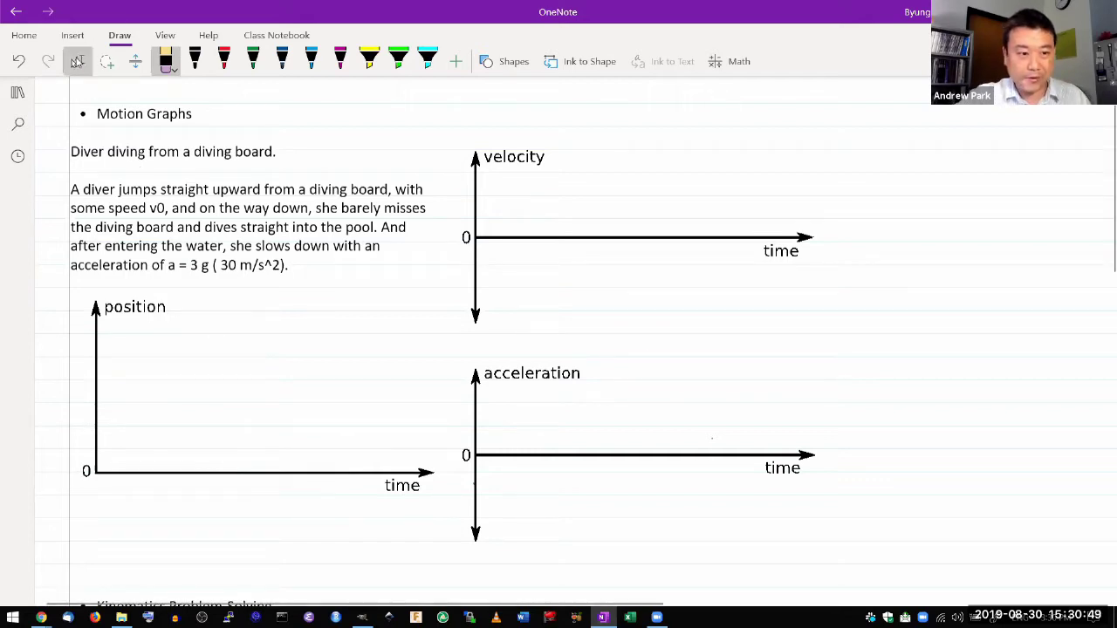
Step: Replace the diver text with heading 'Stop-and-go traffic motion' and line 'Motion of a car in a congested traffic condition'
left_click(77, 61)
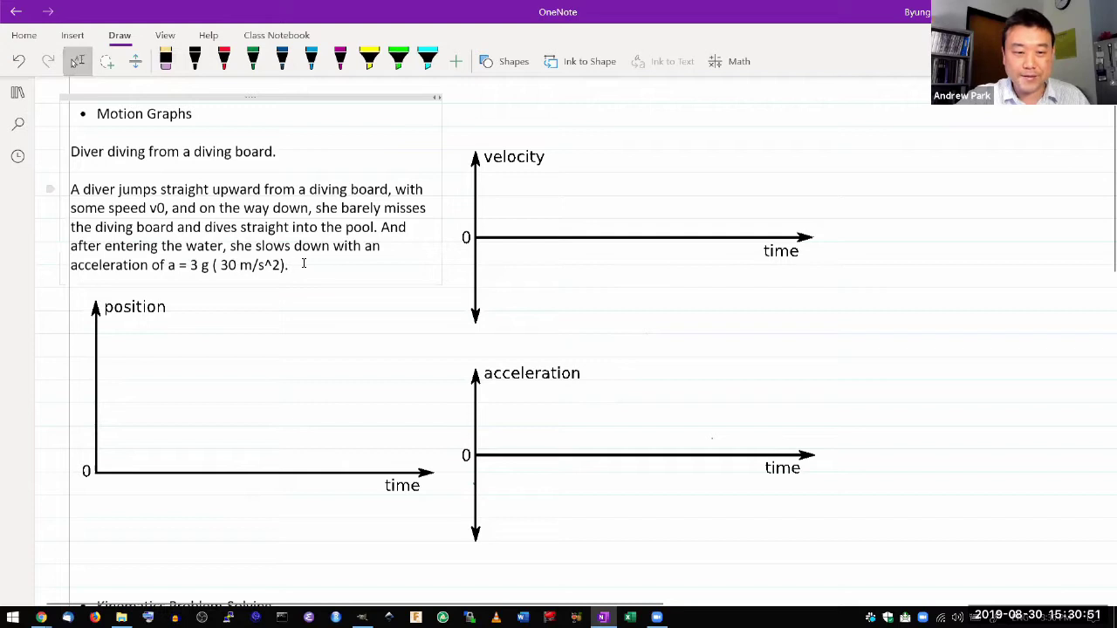
left_click_drag(220, 221, 71, 150)
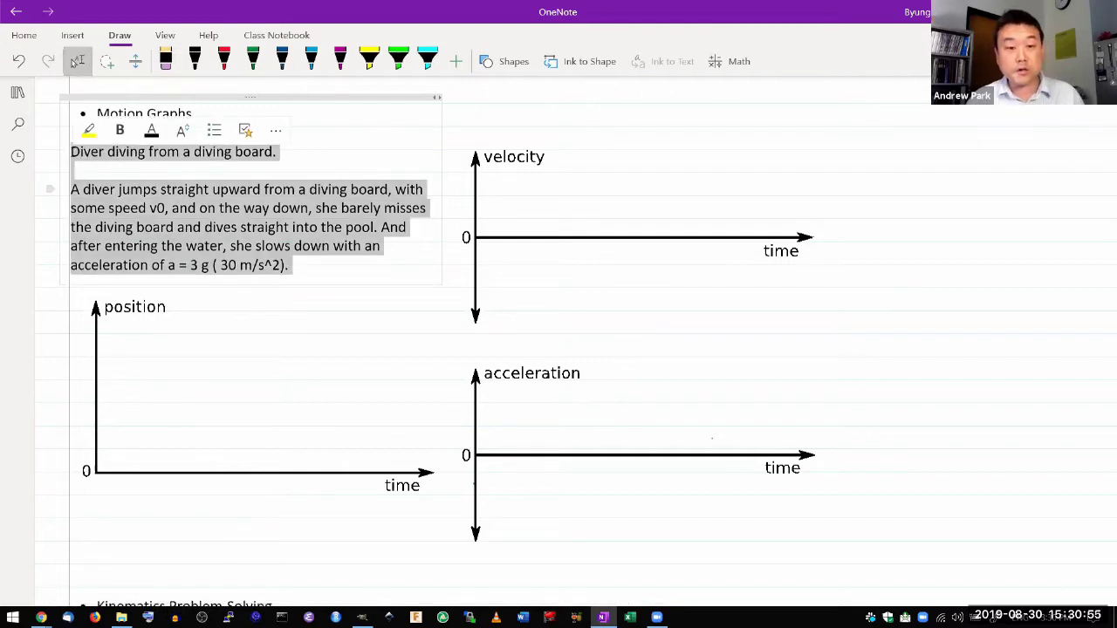
type("Sto")
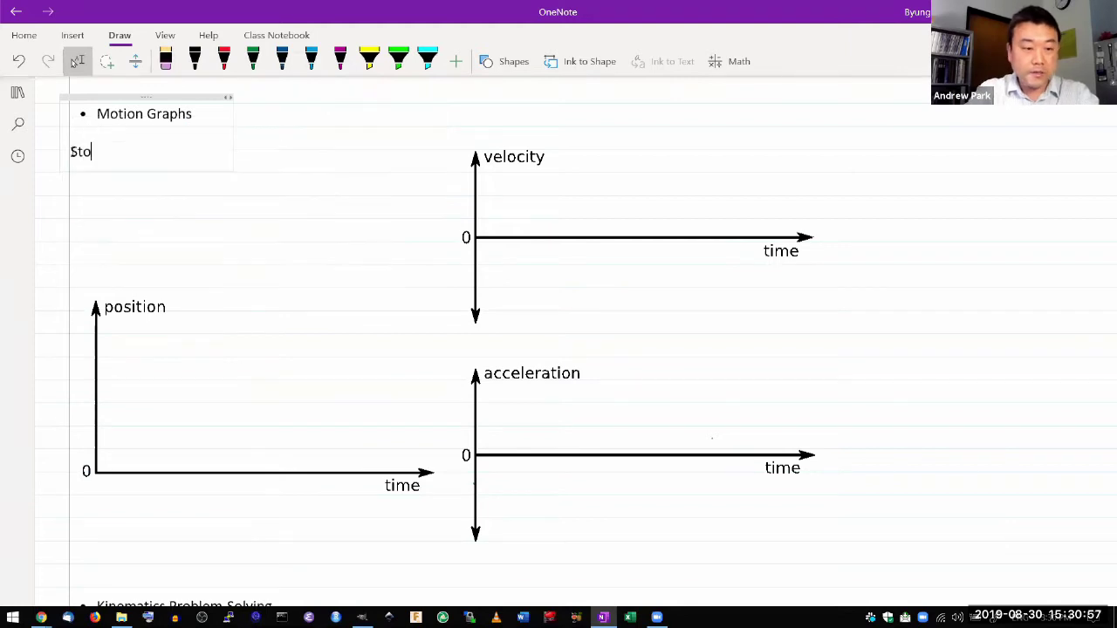
type("p-and-go tra")
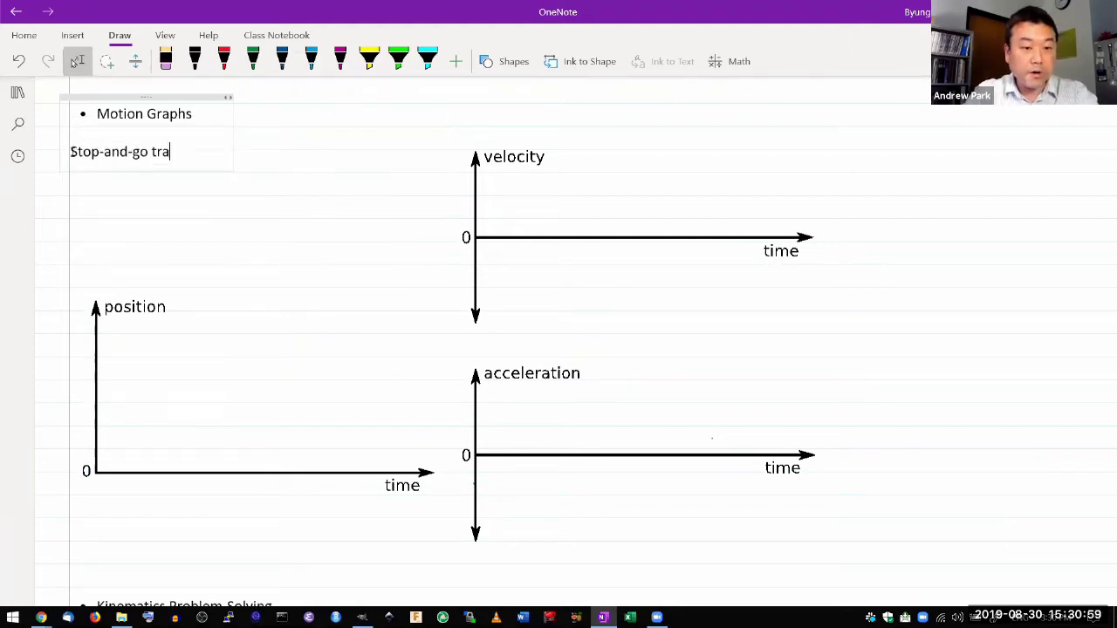
type("ffic motion")
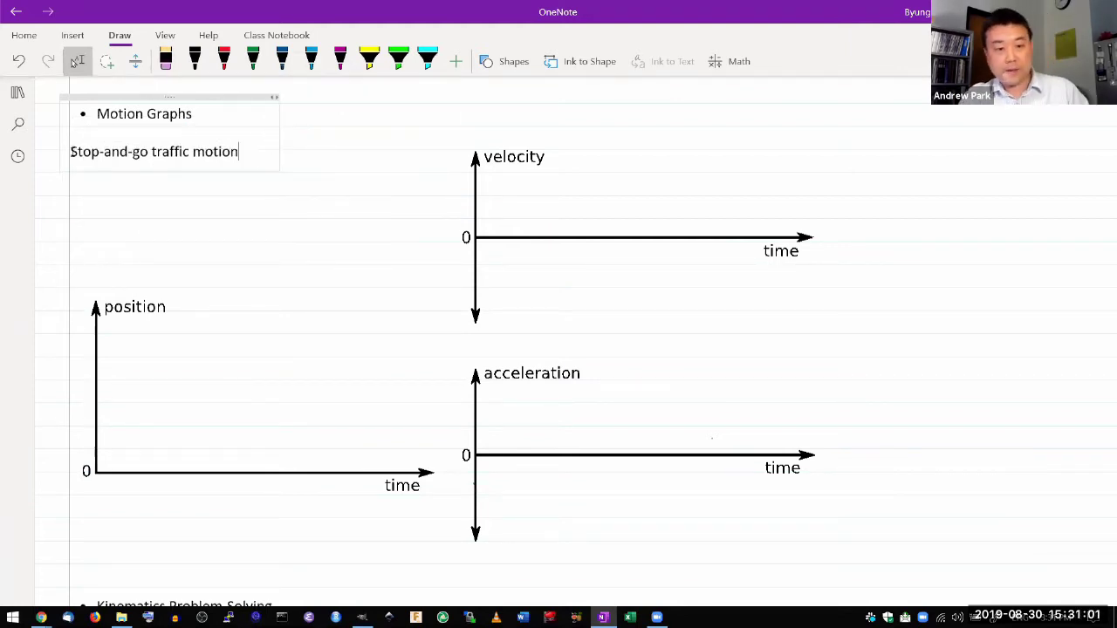
key("Return")
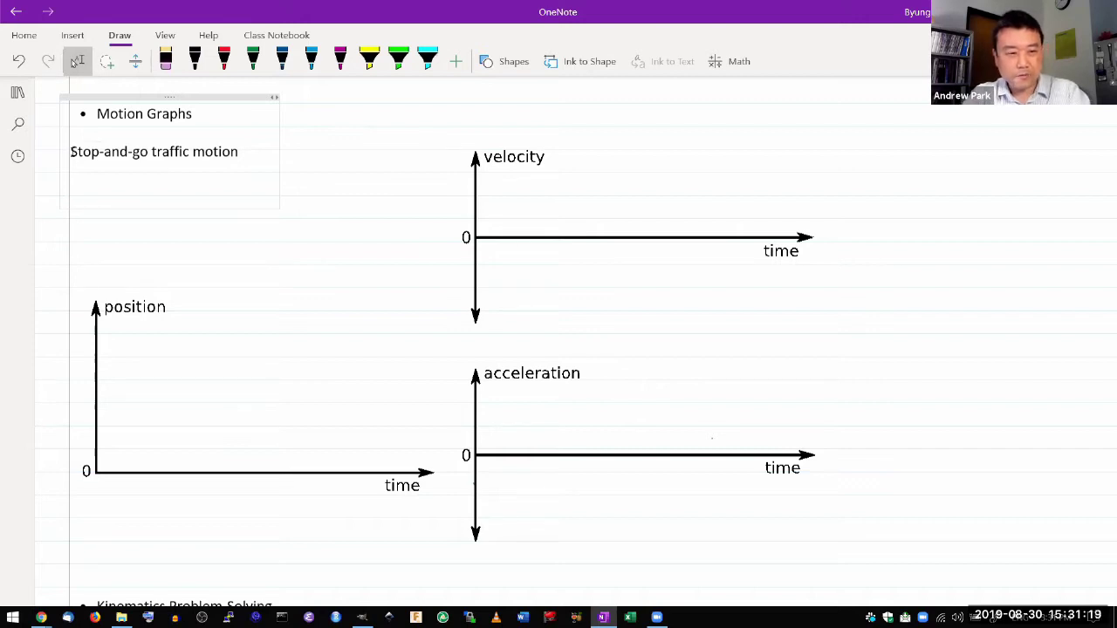
type("Motion of a ")
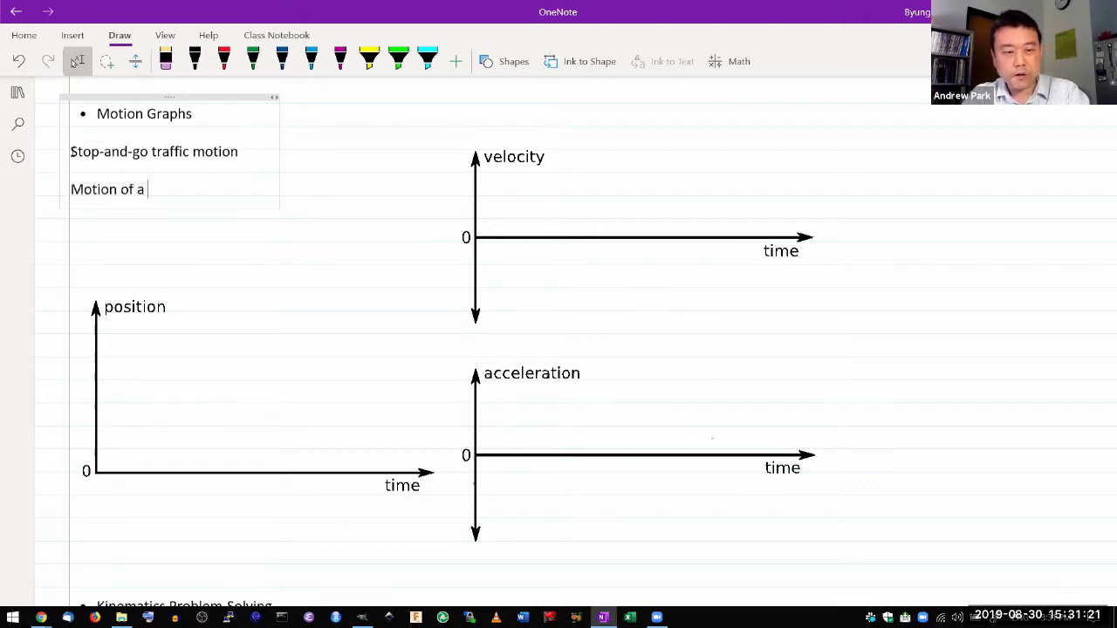
type("car in a congest")
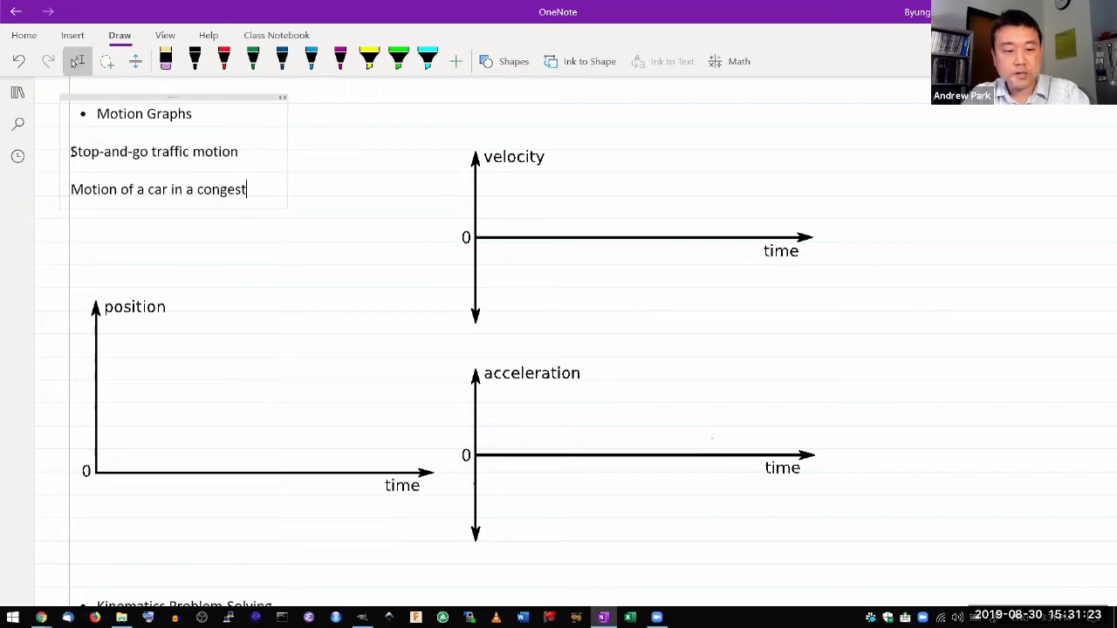
type("ed traffic c")
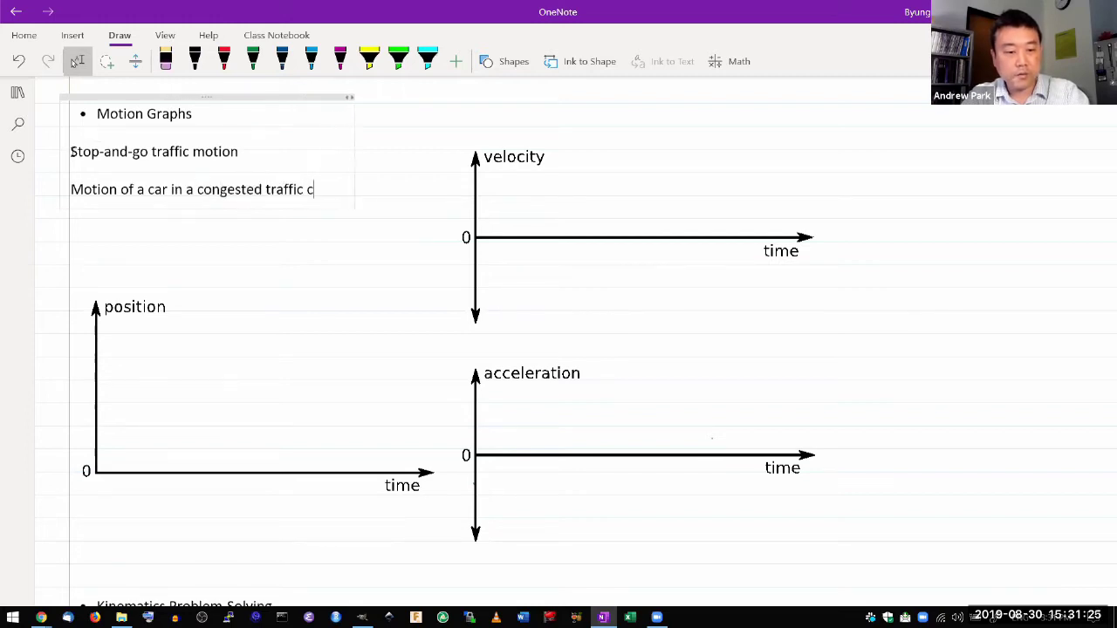
type("ondition")
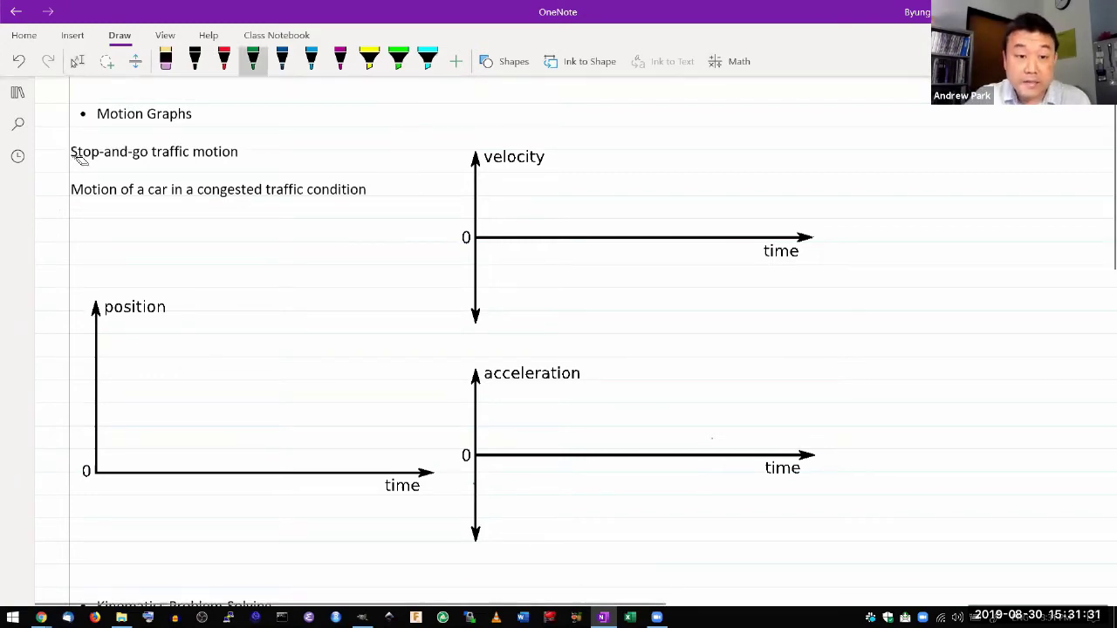
Step: Sketch a green staircase position curve rising in stop-and-go steps from the origin
left_click(252, 61)
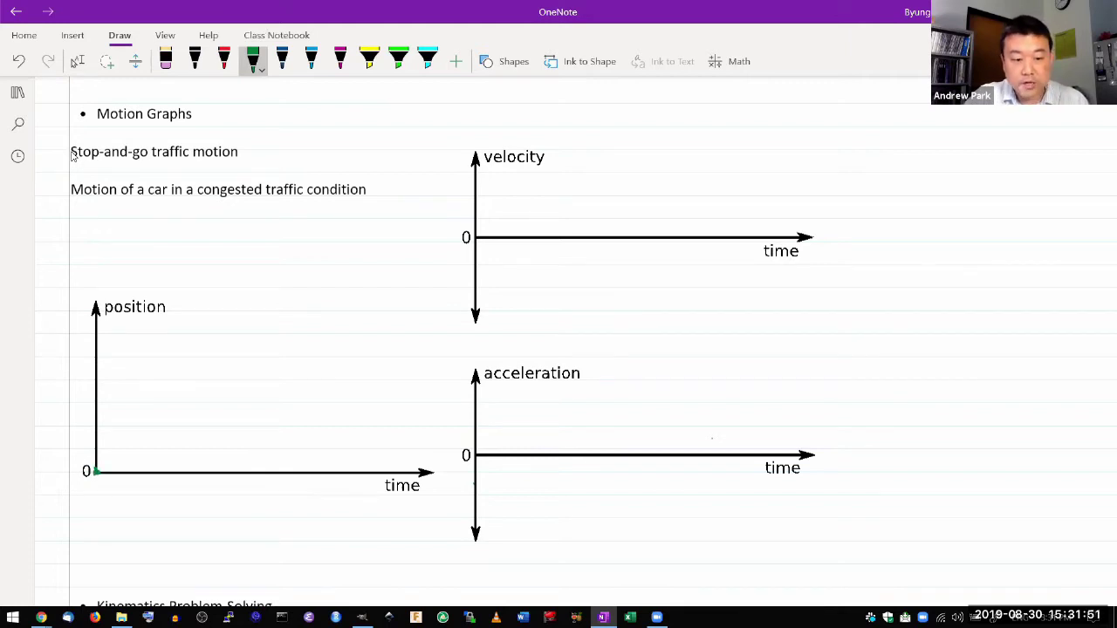
mouse_move(96, 471)
left_mouse_down()
mouse_move(128, 449)
mouse_move(172, 449)
mouse_move(193, 406)
mouse_move(234, 403)
mouse_move(253, 359)
mouse_move(280, 359)
mouse_move(312, 329)
mouse_move(347, 329)
mouse_move(366, 311)
mouse_move(404, 311)
left_mouse_up()
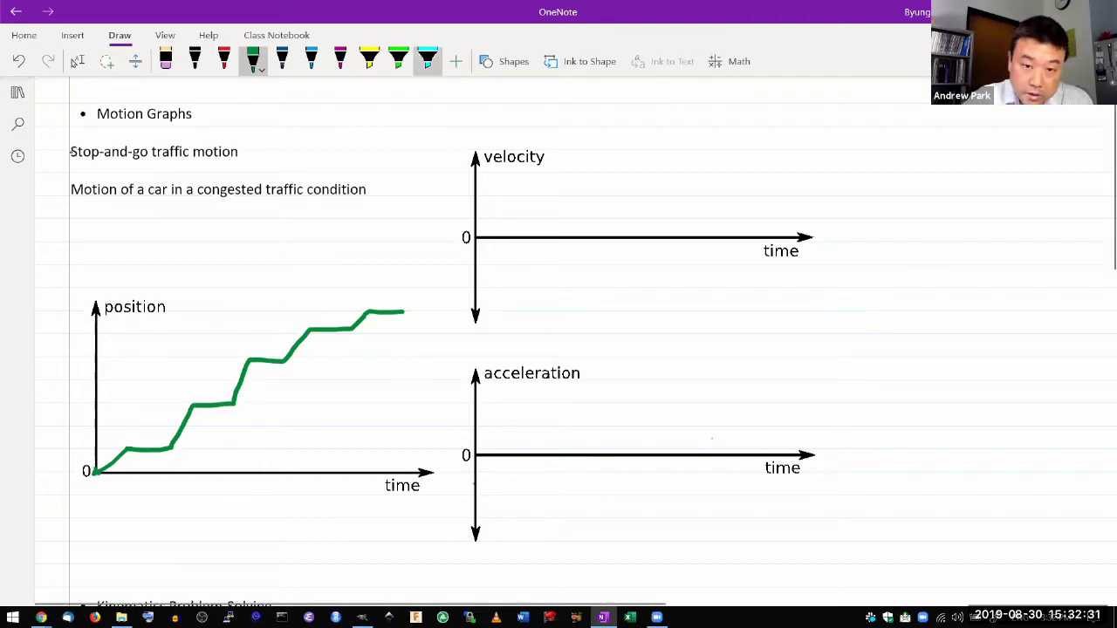
Step: Mark the rising stretches of the green position curve with cyan highlighter
left_click(427, 59)
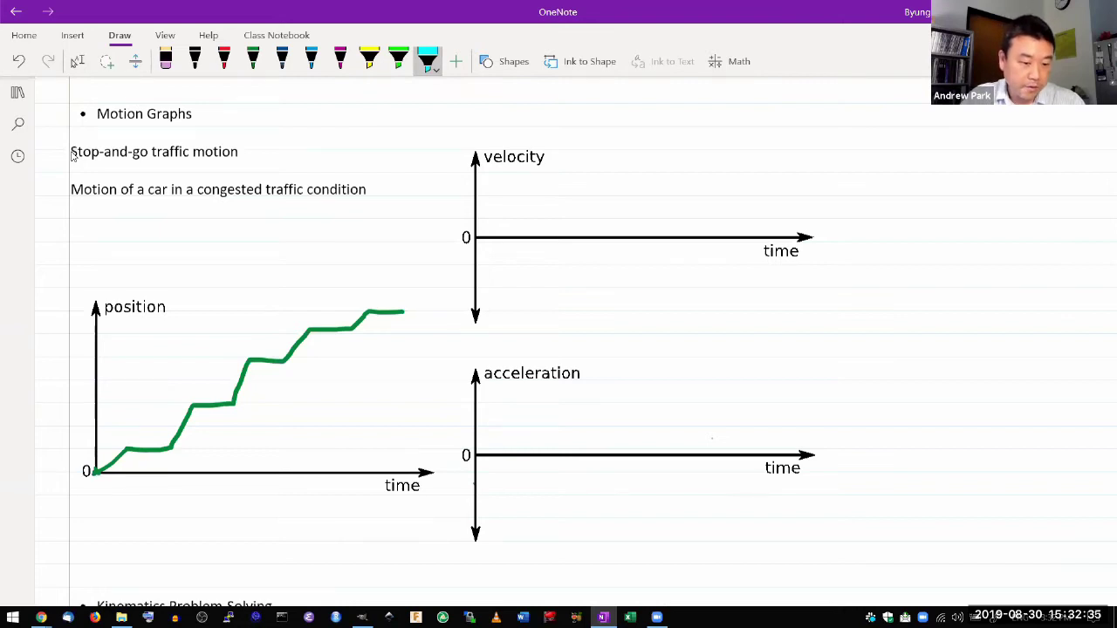
mouse_move(96, 472)
left_mouse_down()
mouse_move(174, 429)
mouse_move(189, 405)
mouse_move(240, 389)
mouse_move(249, 355)
mouse_move(289, 364)
mouse_move(308, 329)
mouse_move(369, 302)
left_mouse_up()
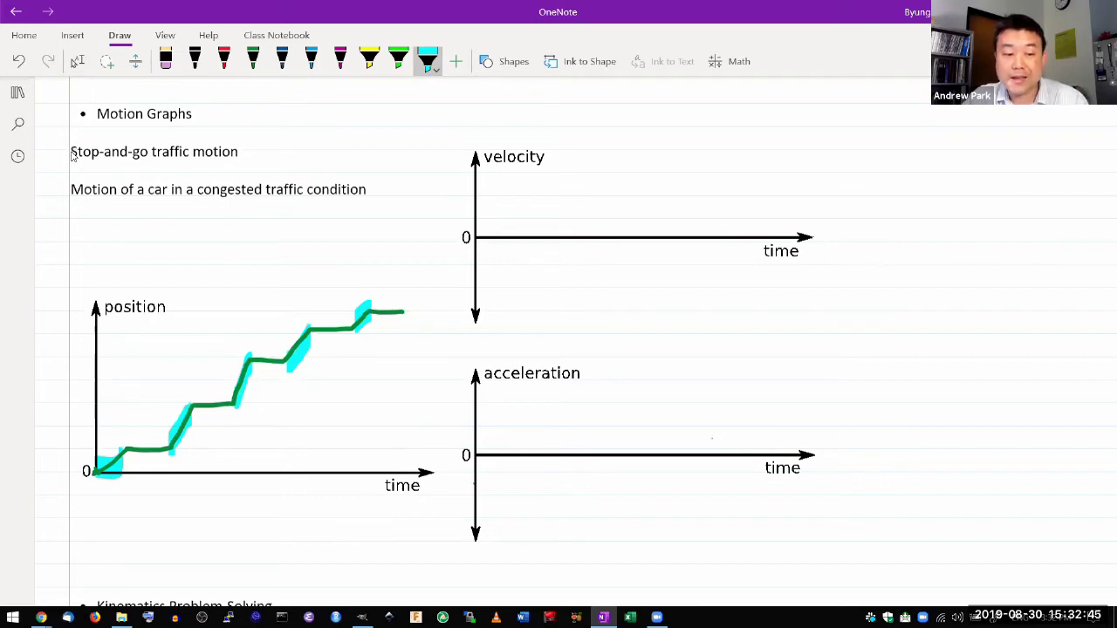
left_click_drag(97, 480, 124, 439)
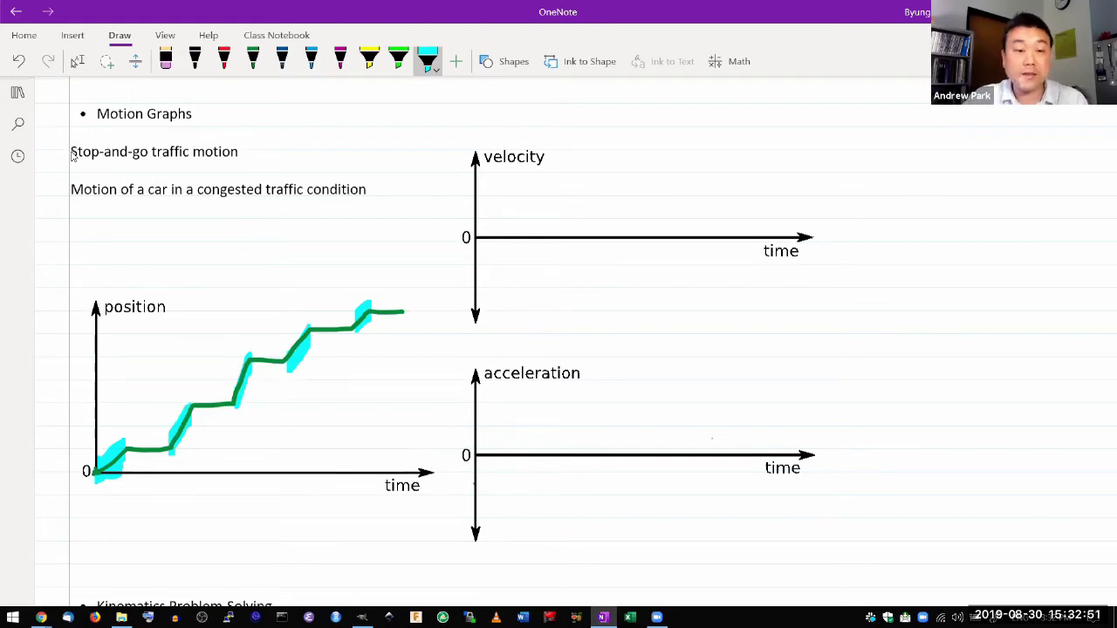
Step: Drop red dashed lines from each curve corner to the time axis, number them 1–9, and tick the velocity axis
left_click(223, 61)
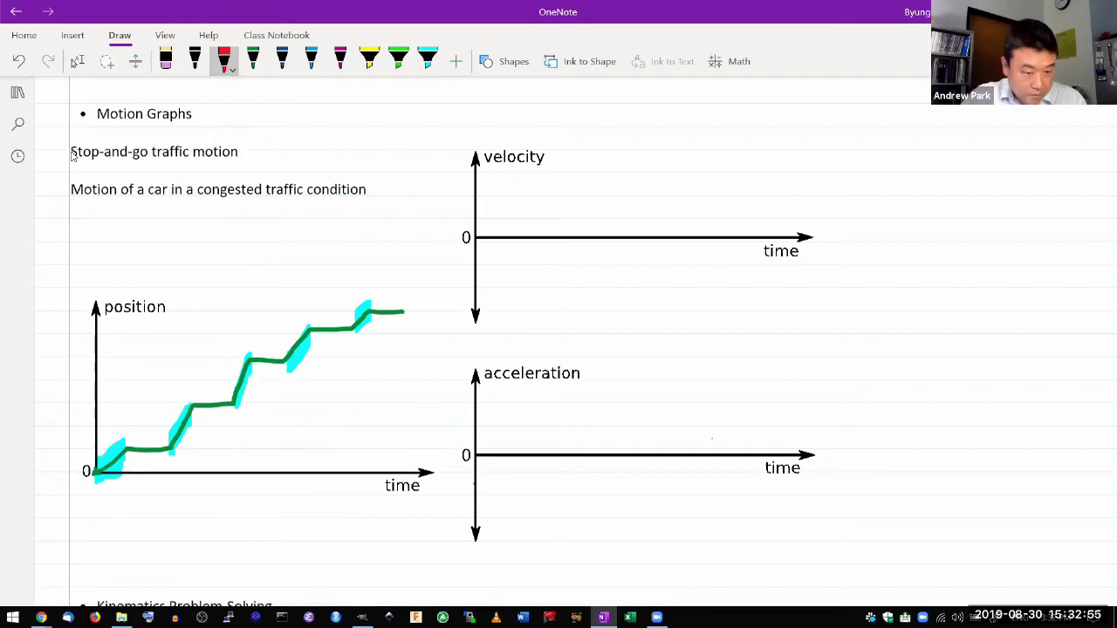
left_click_drag(127, 449, 127, 487)
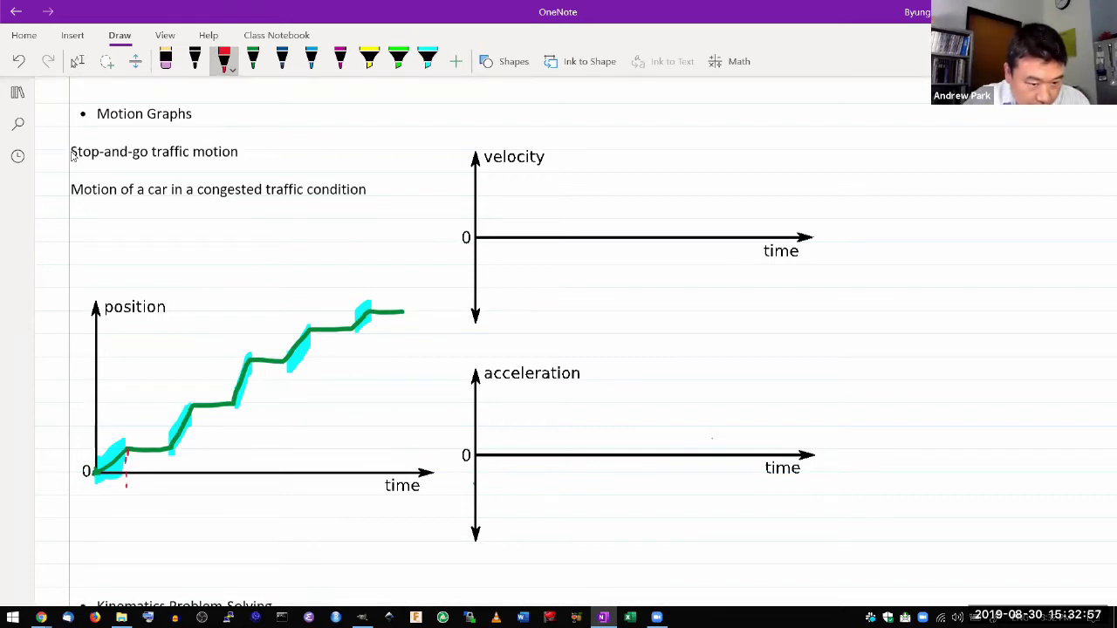
left_click_drag(170, 450, 170, 484)
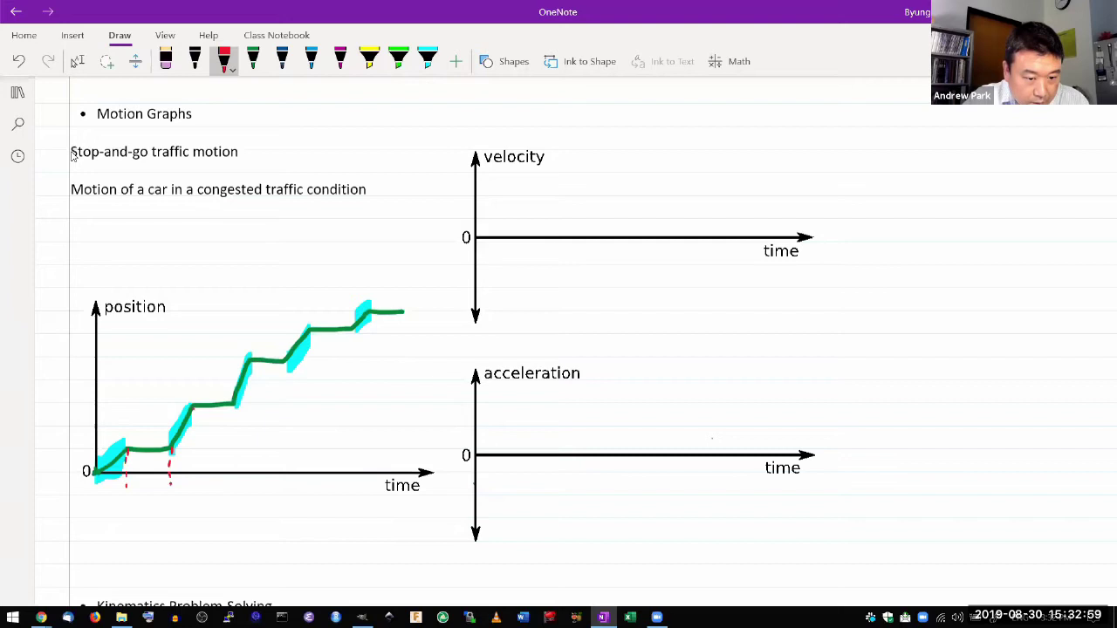
left_click_drag(194, 403, 194, 484)
left_click_drag(233, 422, 233, 462)
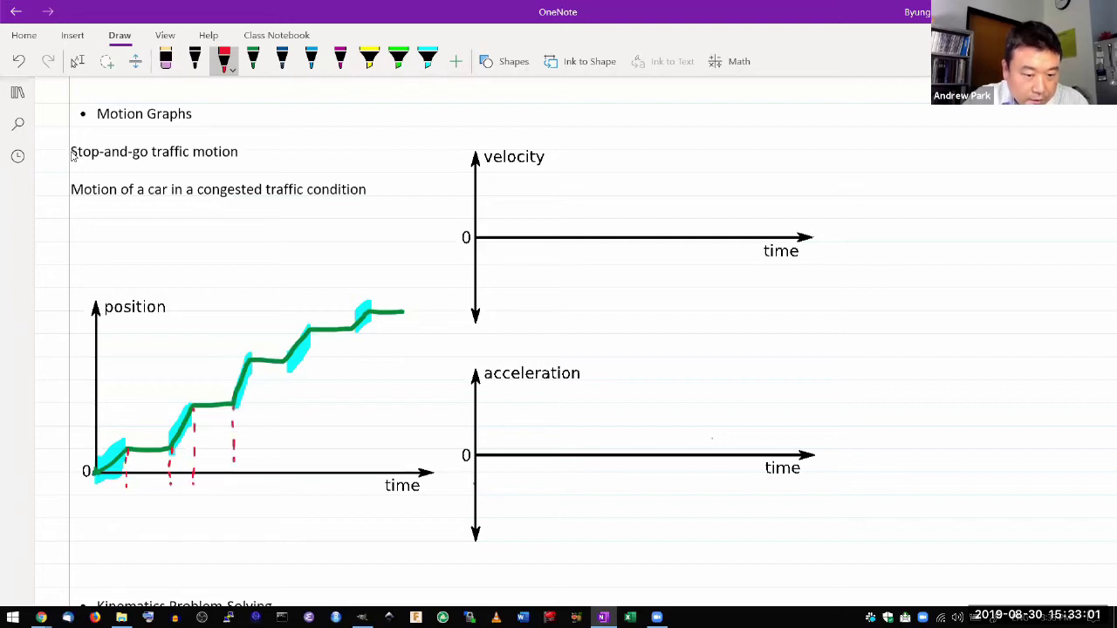
left_click_drag(252, 370, 253, 485)
left_click_drag(283, 367, 283, 487)
left_click_drag(310, 333, 312, 490)
left_click_drag(352, 334, 357, 485)
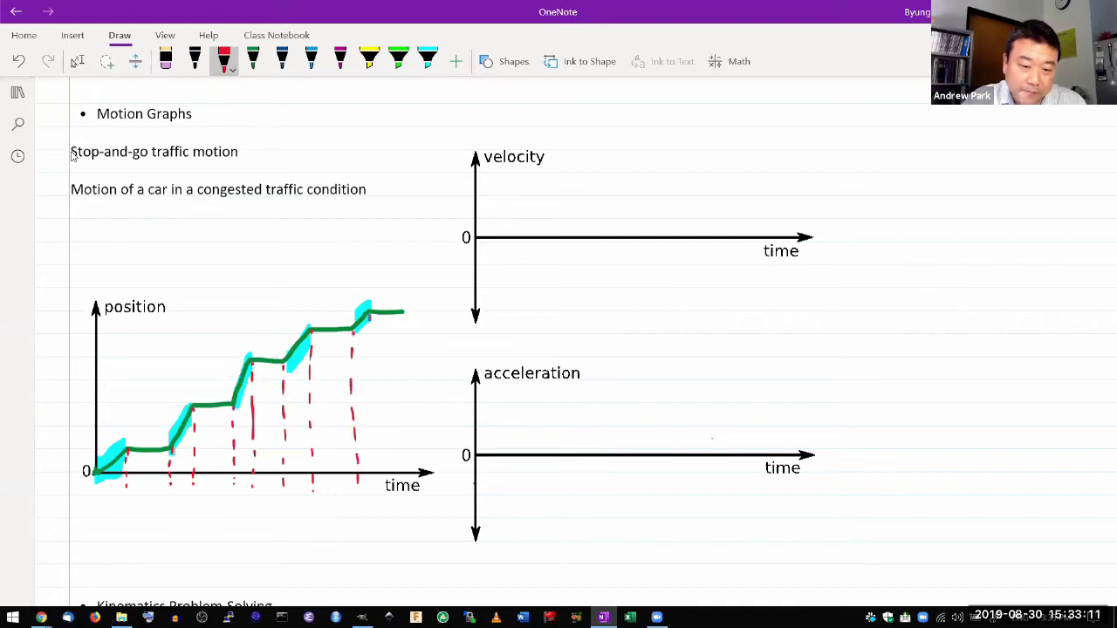
left_click_drag(367, 344, 375, 466)
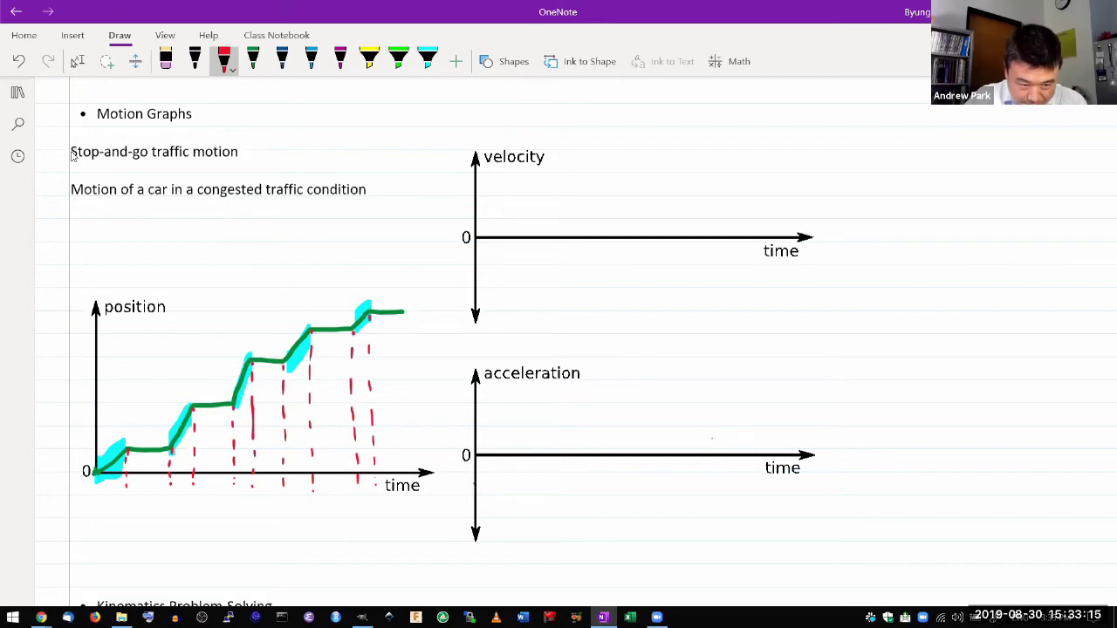
mouse_move(126, 492)
left_mouse_down()
mouse_move(190, 505)
mouse_move(230, 489)
mouse_move(233, 502)
mouse_move(257, 492)
mouse_move(314, 507)
mouse_move(375, 508)
left_mouse_up()
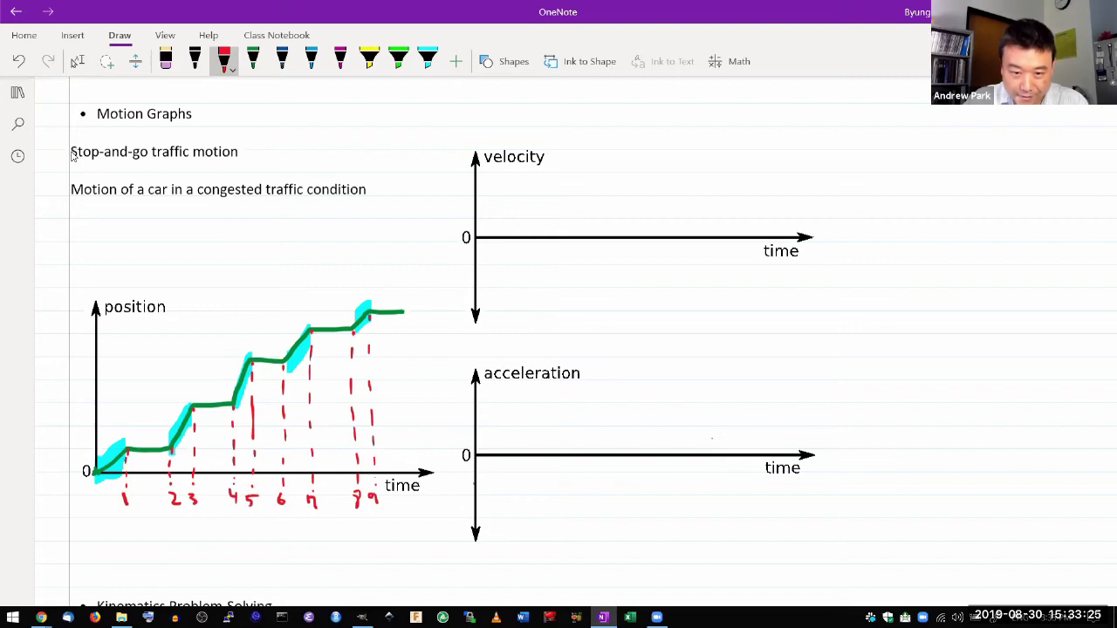
mouse_move(513, 232)
left_mouse_down()
mouse_move(513, 243)
mouse_move(714, 243)
left_mouse_up()
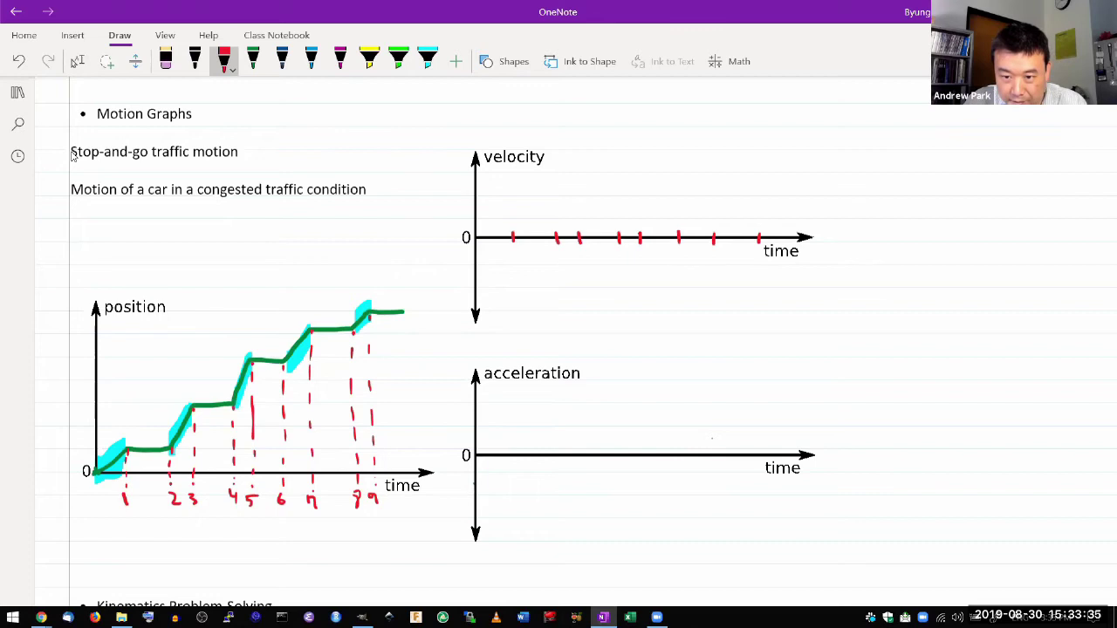
Step: Add a final red velocity-axis tick and matching transition ticks along the acceleration time axis
left_click_drag(773, 234, 775, 247)
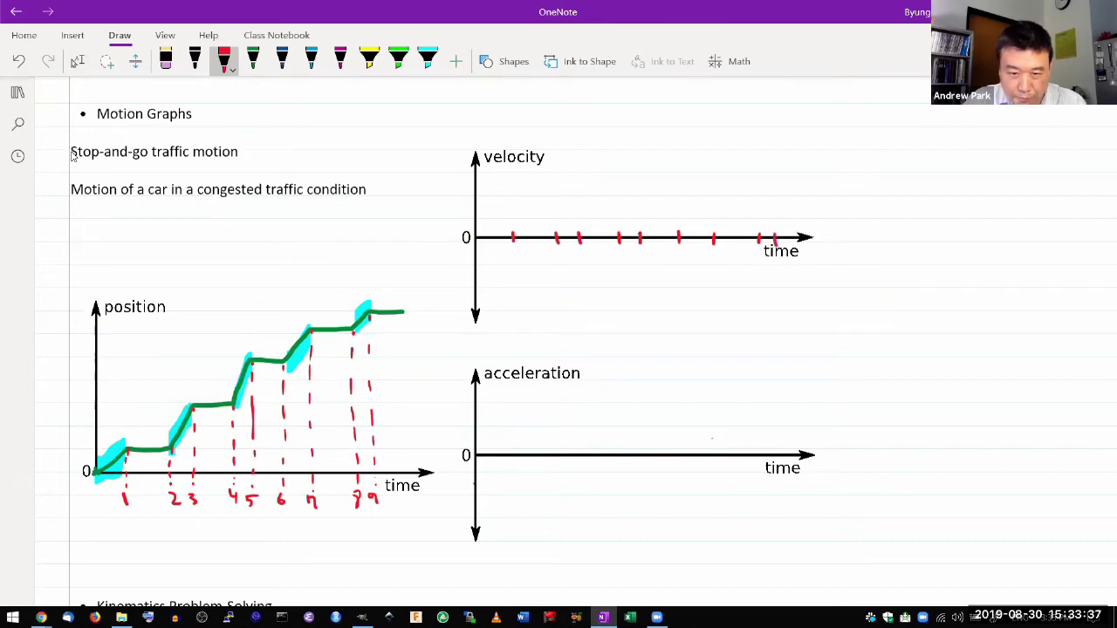
mouse_move(512, 451)
left_mouse_down()
mouse_move(513, 463)
mouse_move(624, 464)
left_mouse_up()
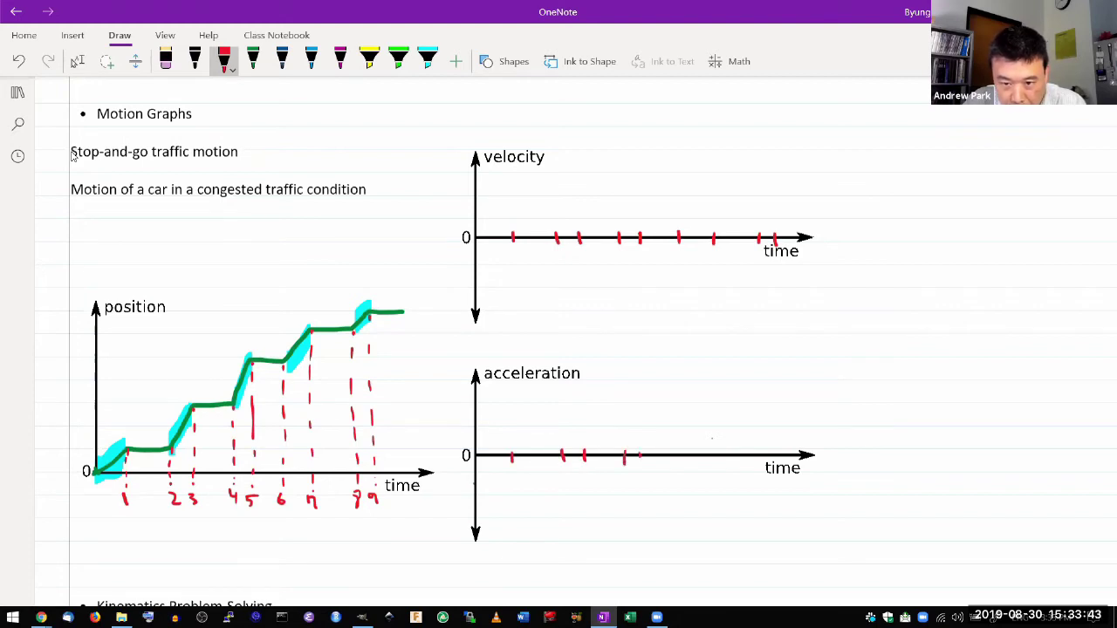
left_click_drag(685, 447, 686, 459)
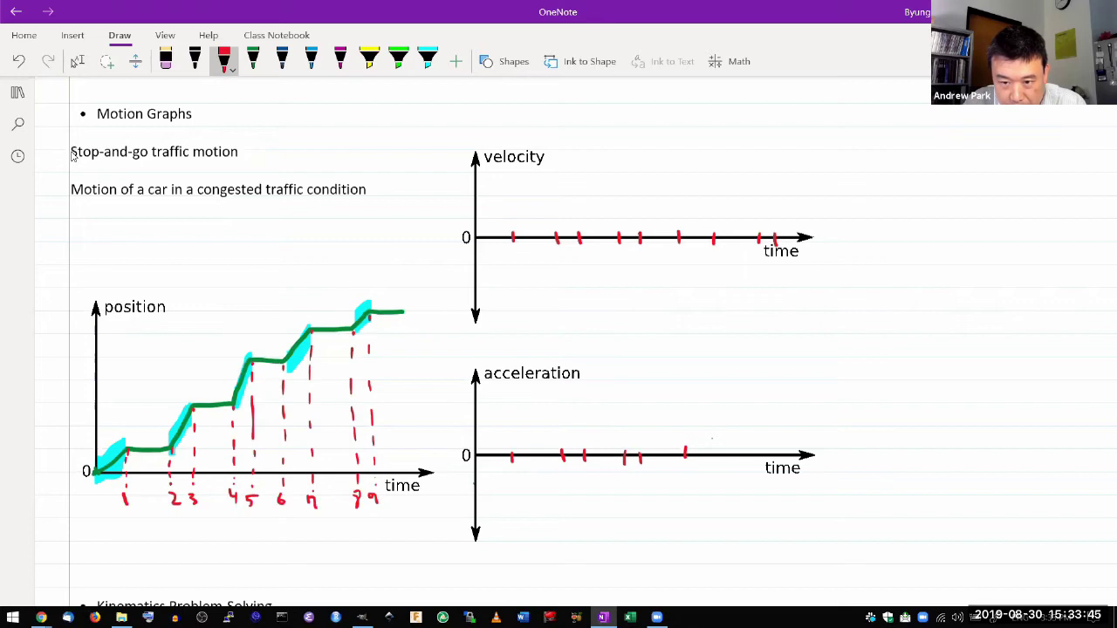
mouse_move(763, 448)
left_mouse_down()
mouse_move(764, 464)
mouse_move(775, 462)
left_mouse_up()
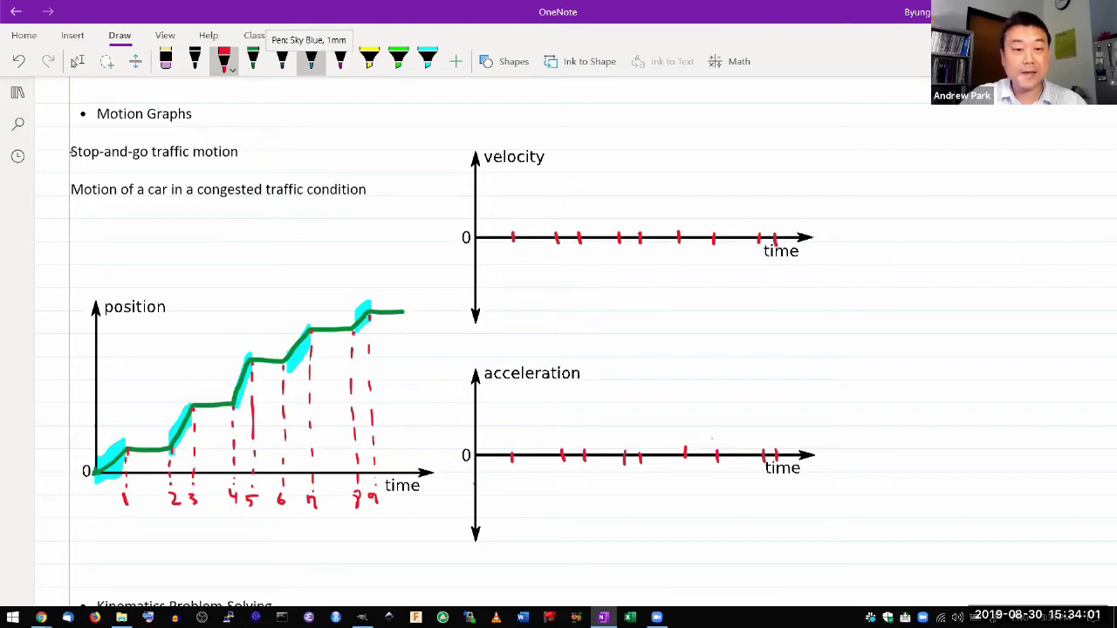
Step: Draw magenta velocity plateaus and zero-velocity stretches for the five moving and stopped intervals
left_click(340, 59)
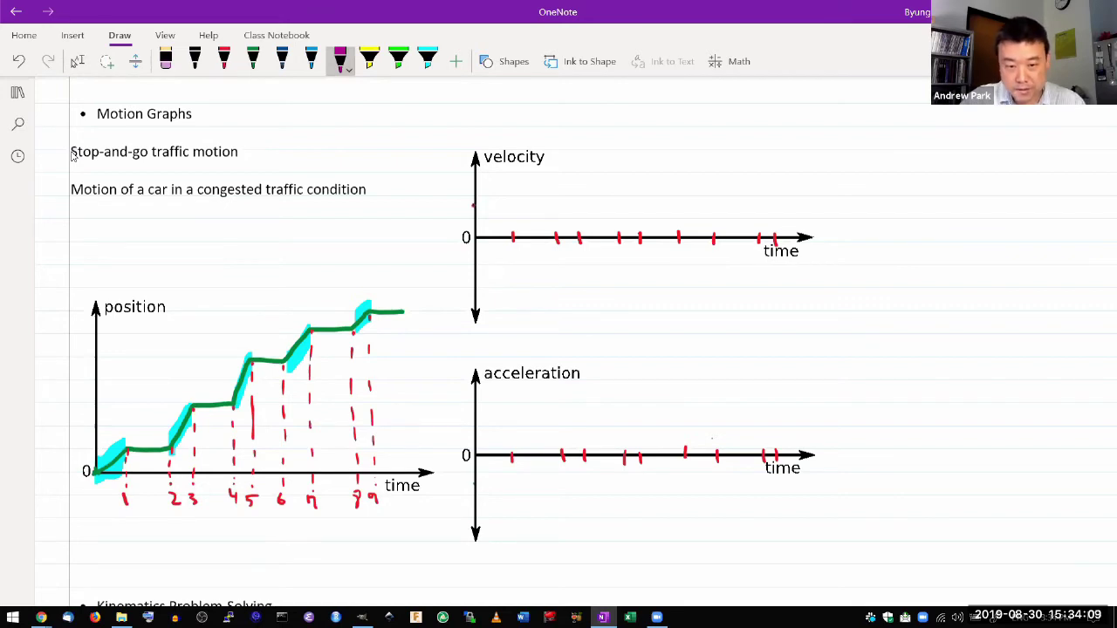
left_click_drag(473, 205, 512, 205)
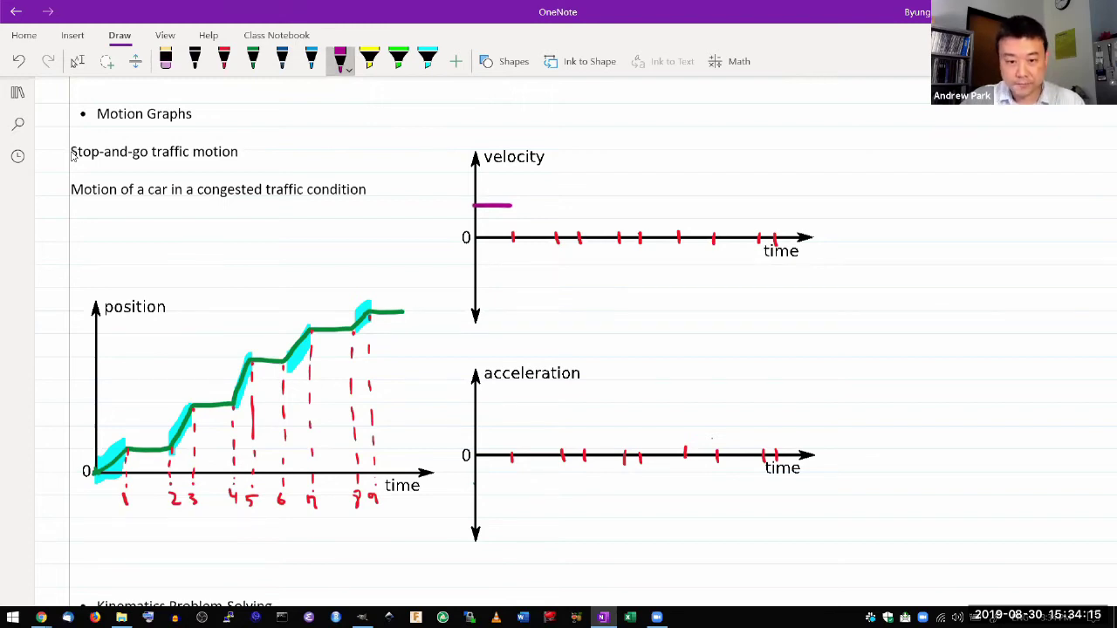
left_click_drag(514, 238, 555, 237)
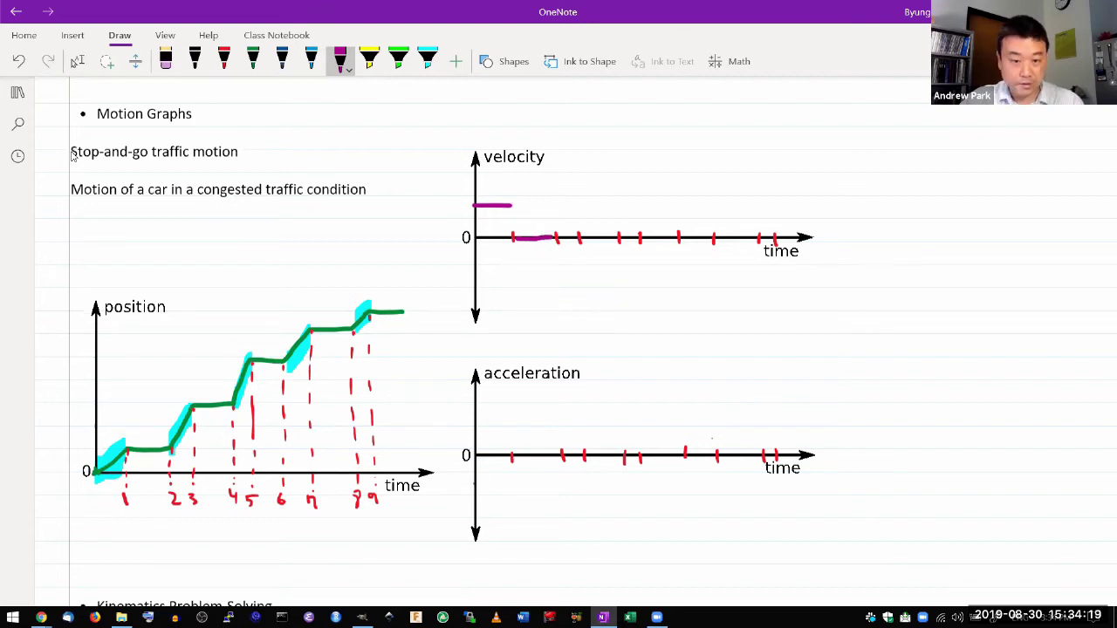
left_click_drag(551, 185, 579, 186)
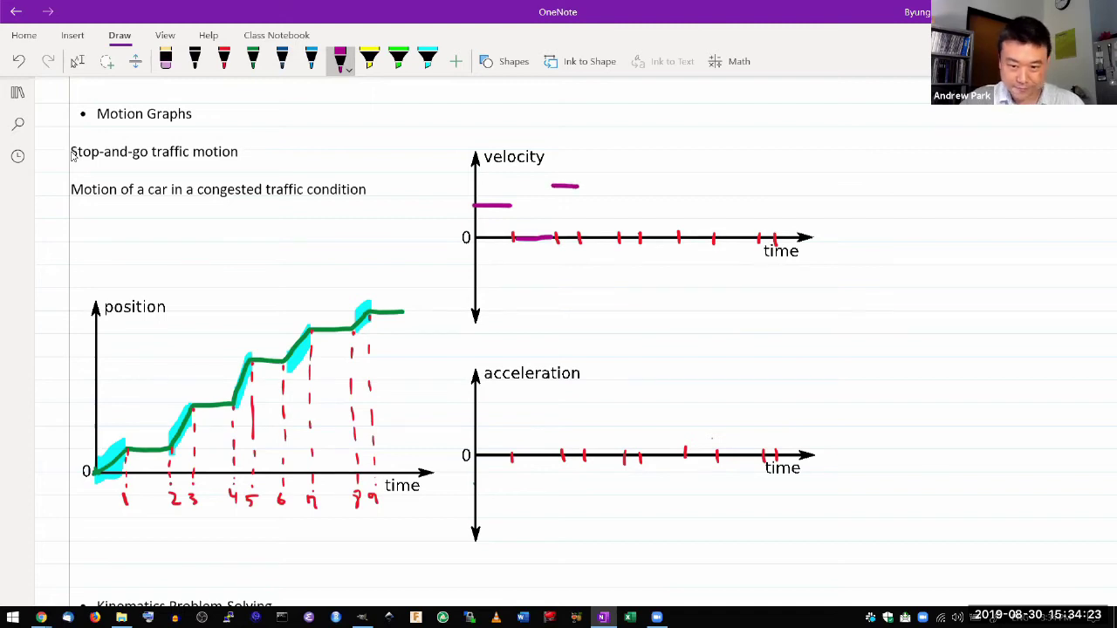
left_click_drag(580, 236, 618, 237)
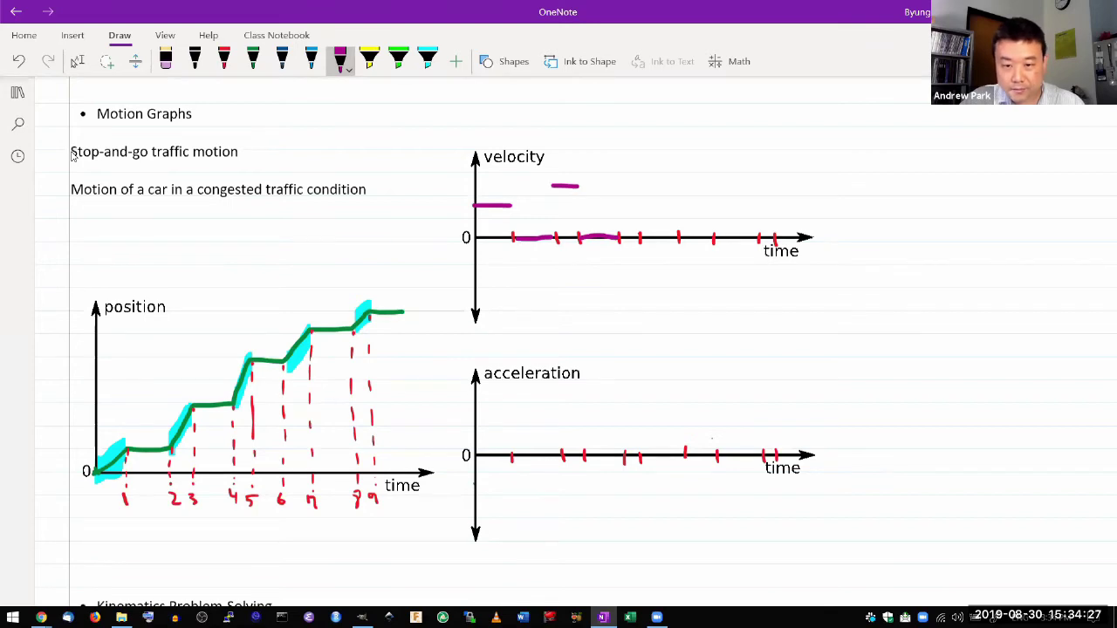
left_click_drag(616, 185, 637, 186)
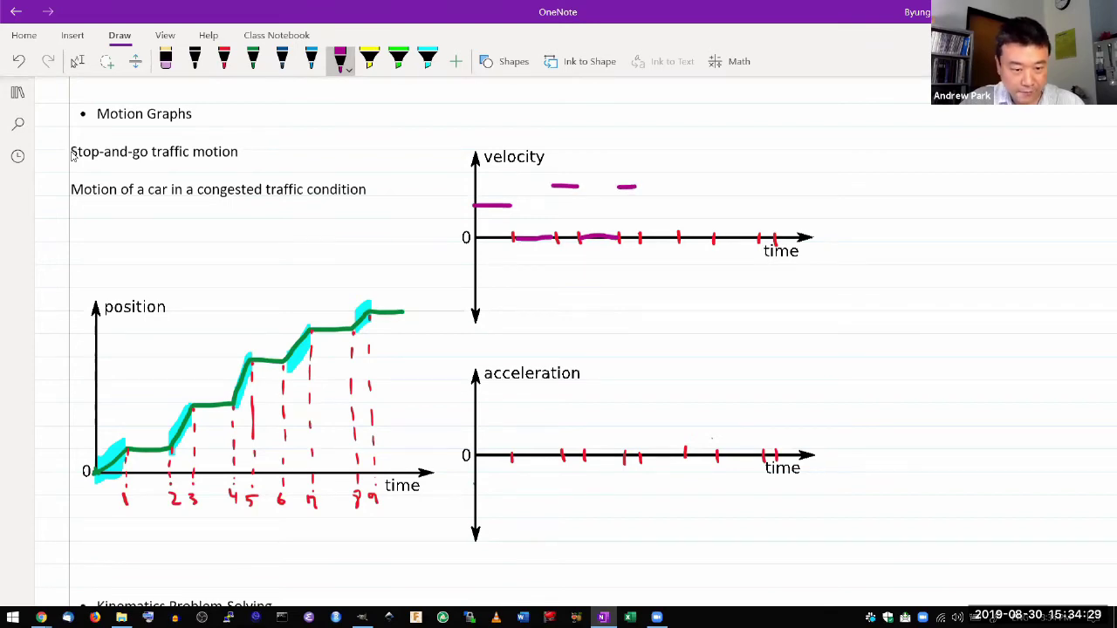
left_click_drag(639, 236, 679, 237)
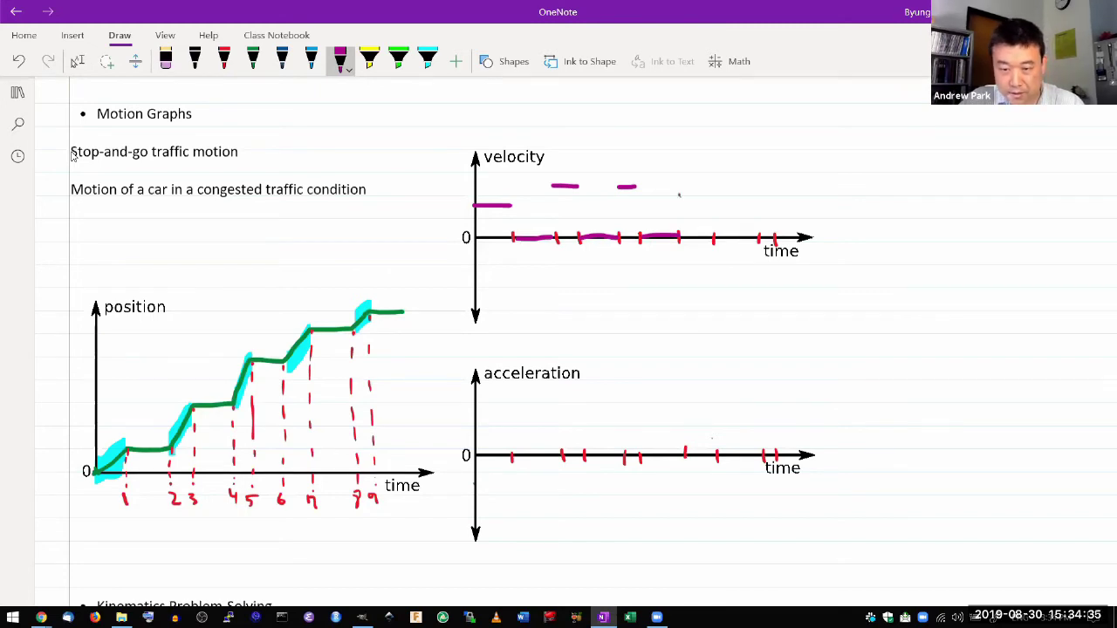
left_click_drag(678, 195, 713, 197)
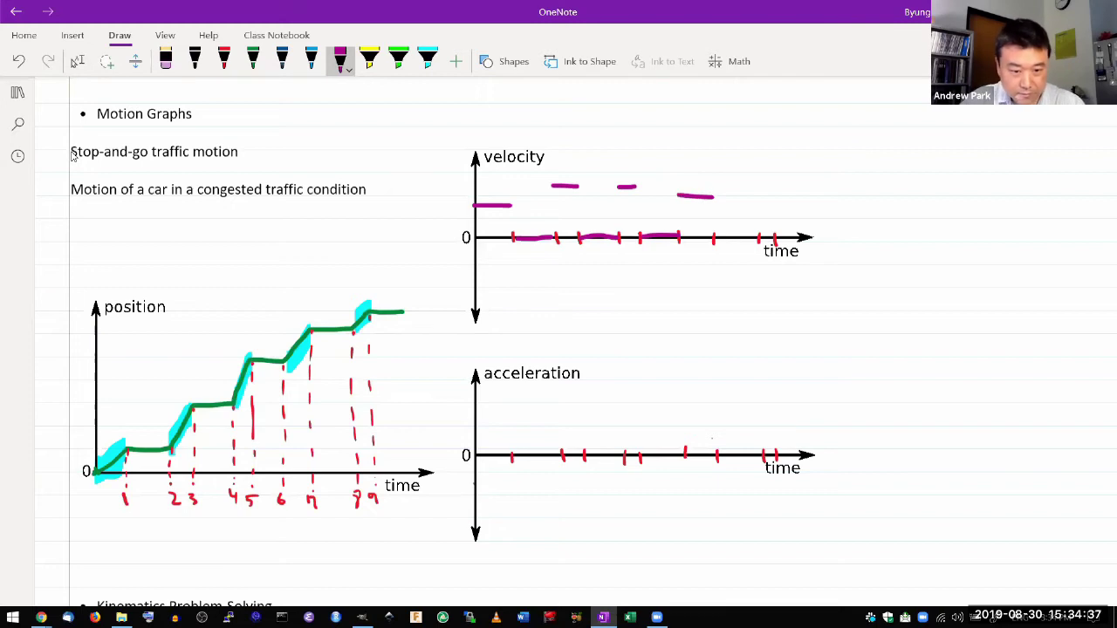
left_click_drag(713, 235, 756, 236)
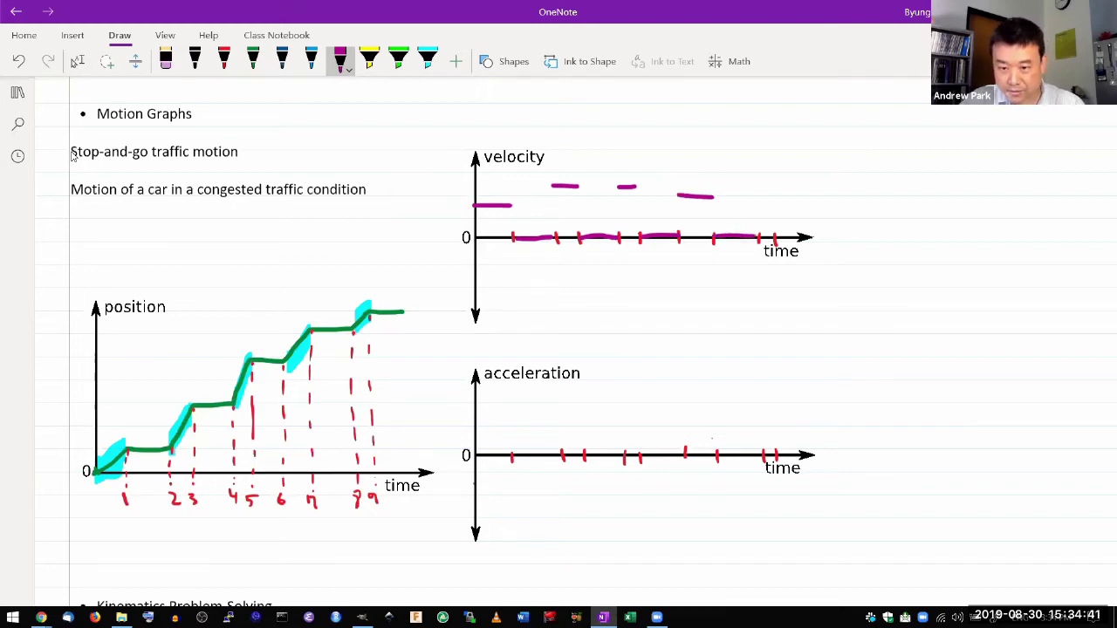
left_click_drag(755, 197, 773, 196)
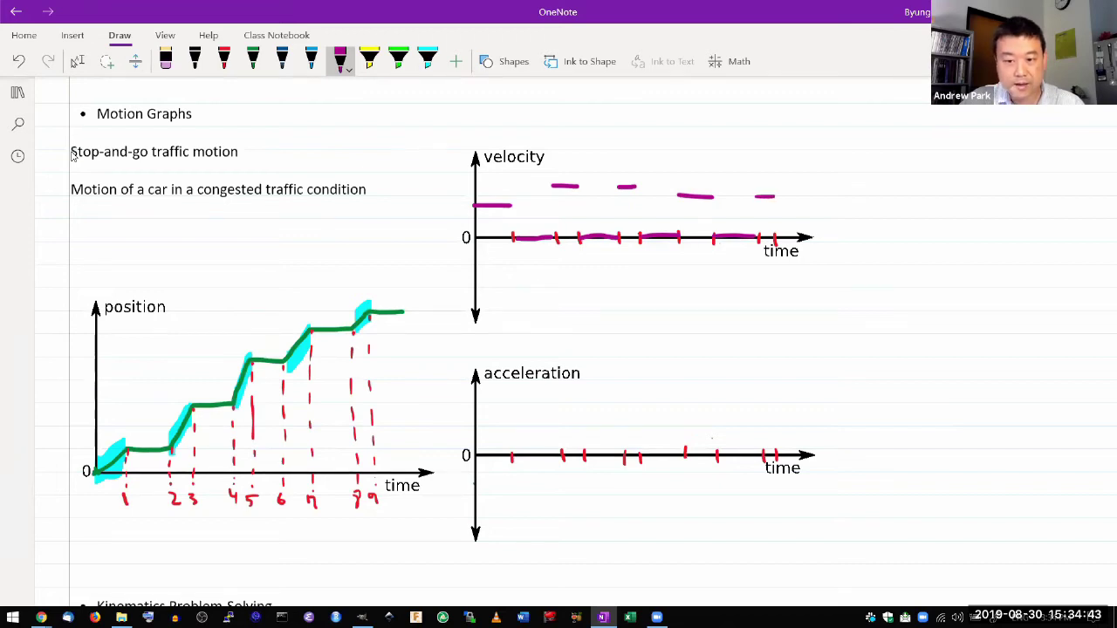
left_click_drag(772, 235, 803, 236)
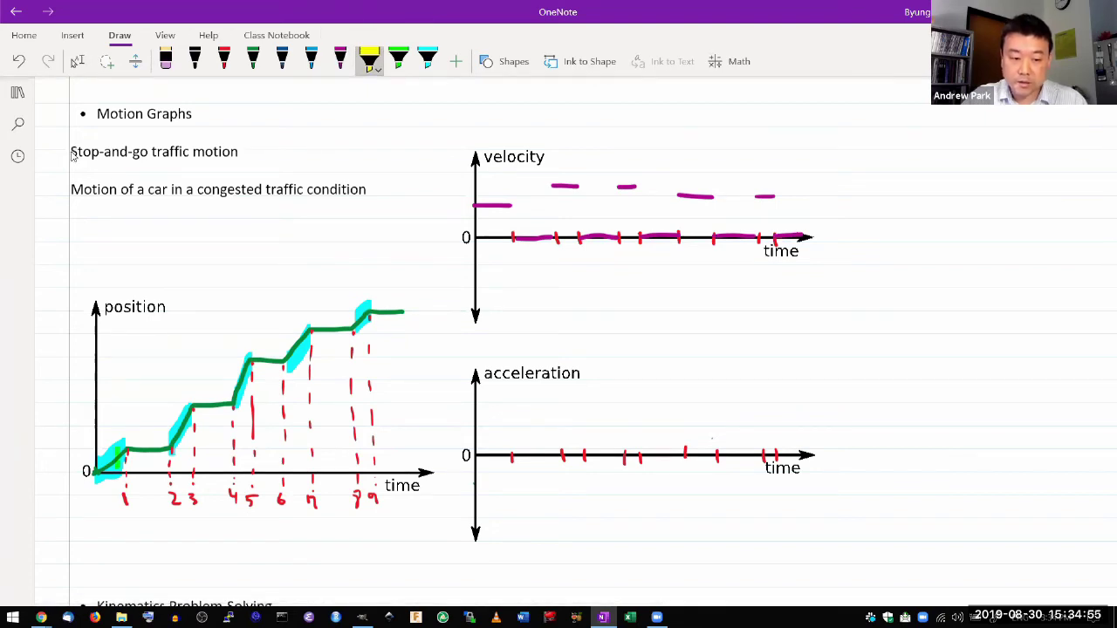
Step: Highlight the first flat position stretch yellow, then draw magenta vertical edges joining the velocity plateaus
mouse_move(122, 469)
left_mouse_down()
mouse_move(124, 454)
mouse_move(142, 453)
left_mouse_up()
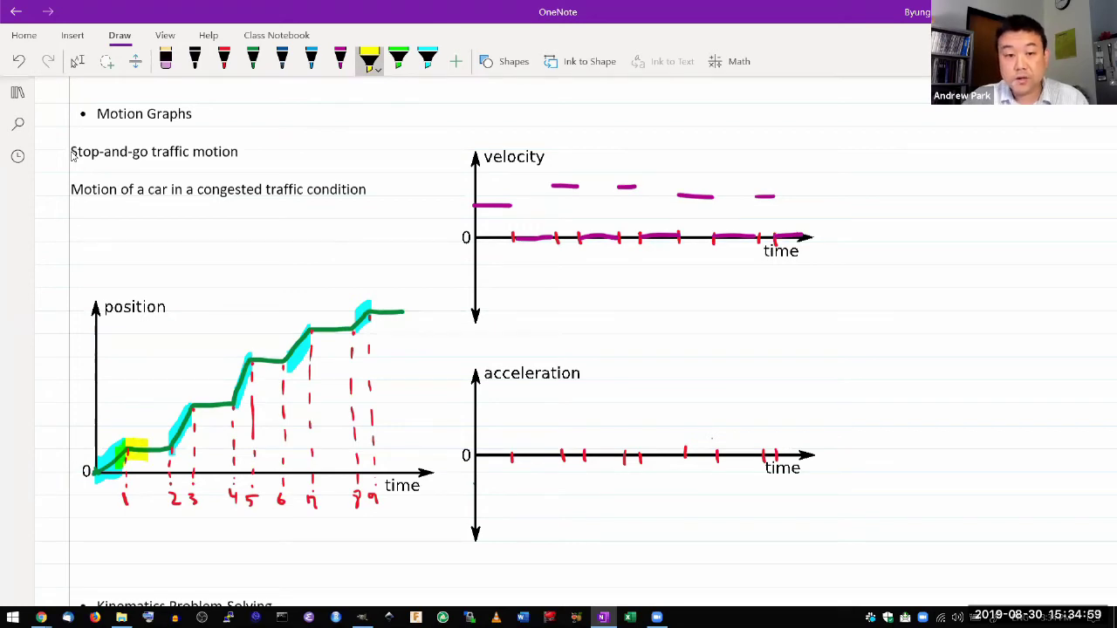
left_click(310, 60)
left_click(340, 59)
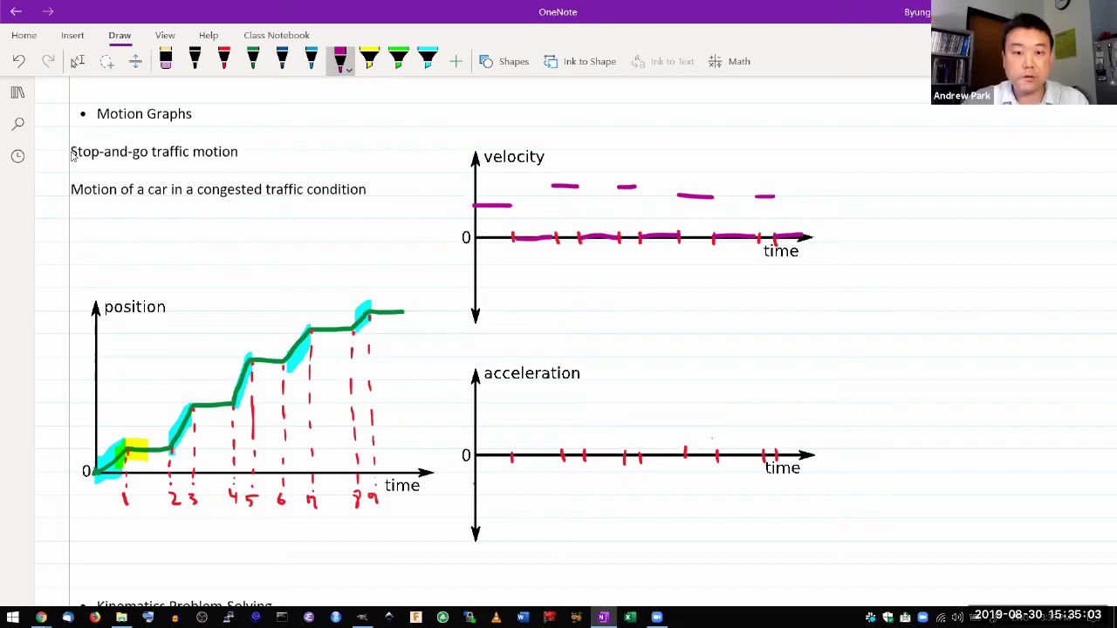
left_click_drag(510, 206, 512, 237)
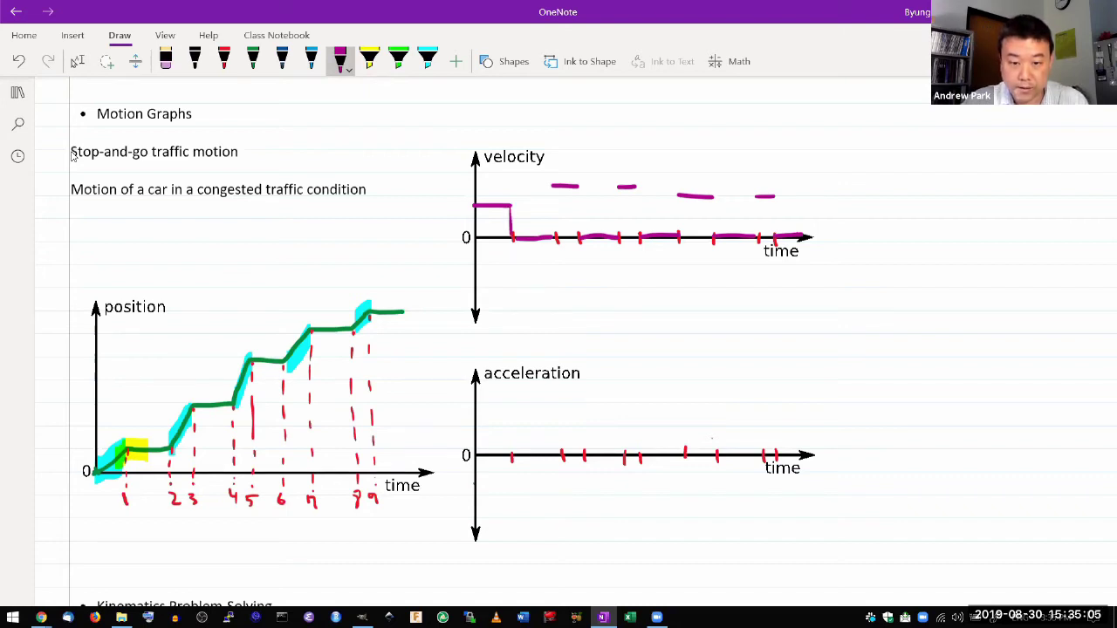
left_click_drag(552, 185, 553, 235)
left_click_drag(579, 187, 579, 237)
left_click_drag(618, 186, 619, 237)
left_click_drag(637, 187, 638, 236)
left_click_drag(678, 196, 679, 236)
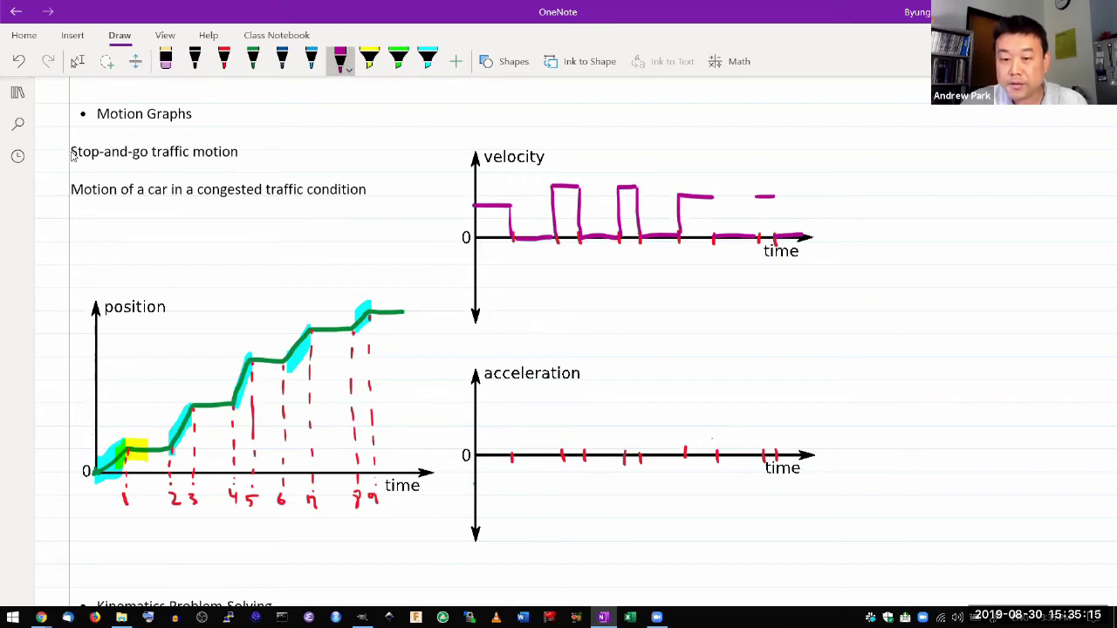
left_click_drag(713, 195, 714, 236)
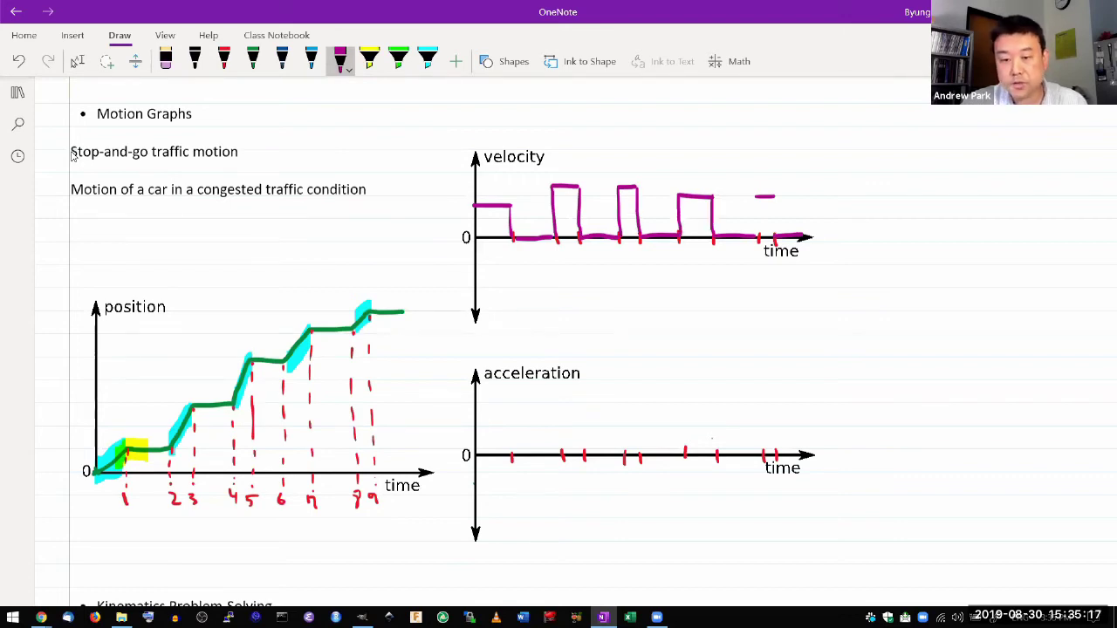
left_click_drag(757, 196, 758, 235)
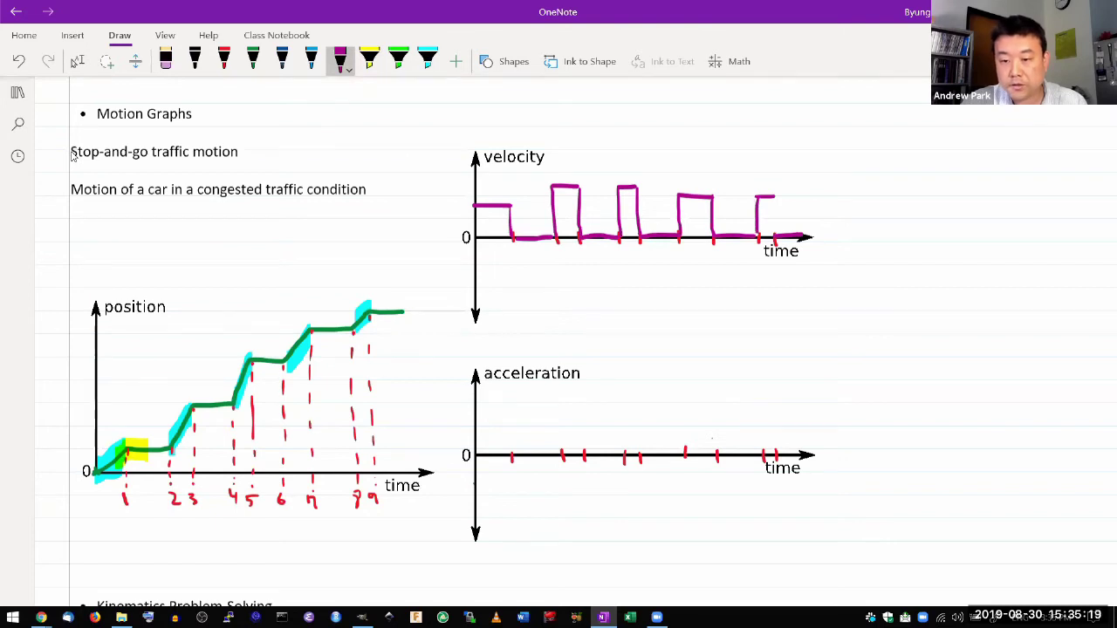
left_click_drag(774, 195, 775, 236)
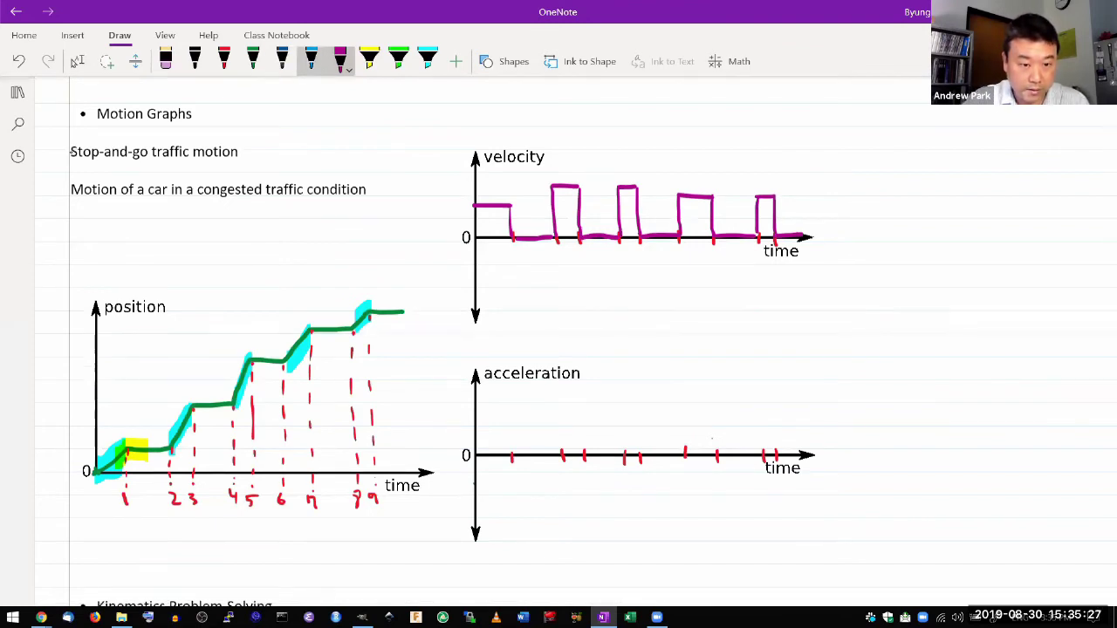
left_click(310, 61)
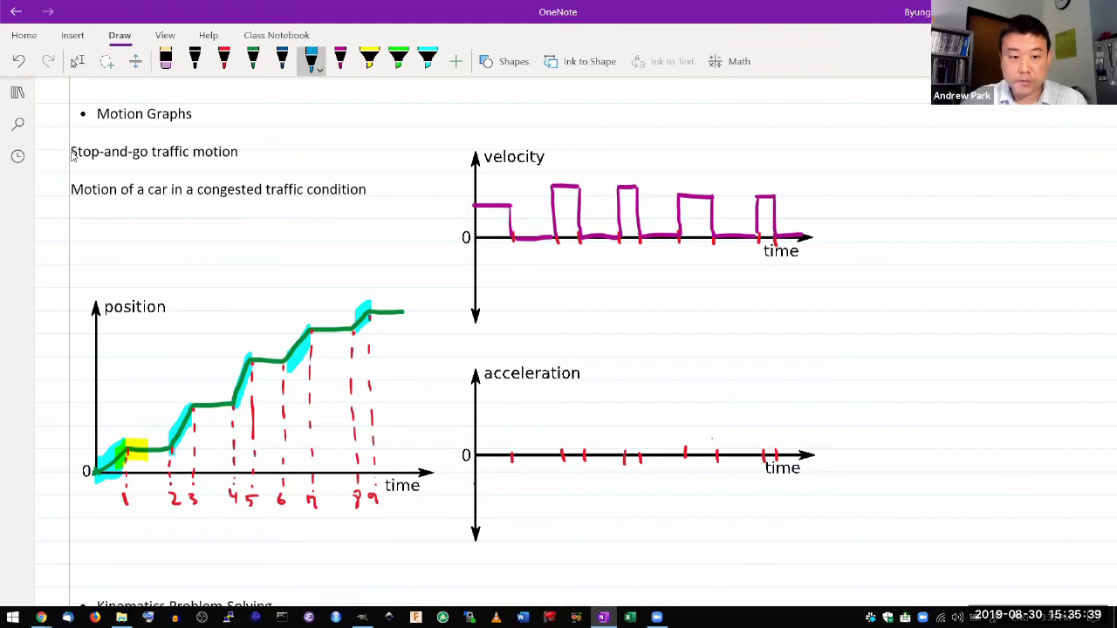
Step: Write '= dv/dt' and an underlined 'slope V(t)' in magenta beside the acceleration label
left_click(340, 60)
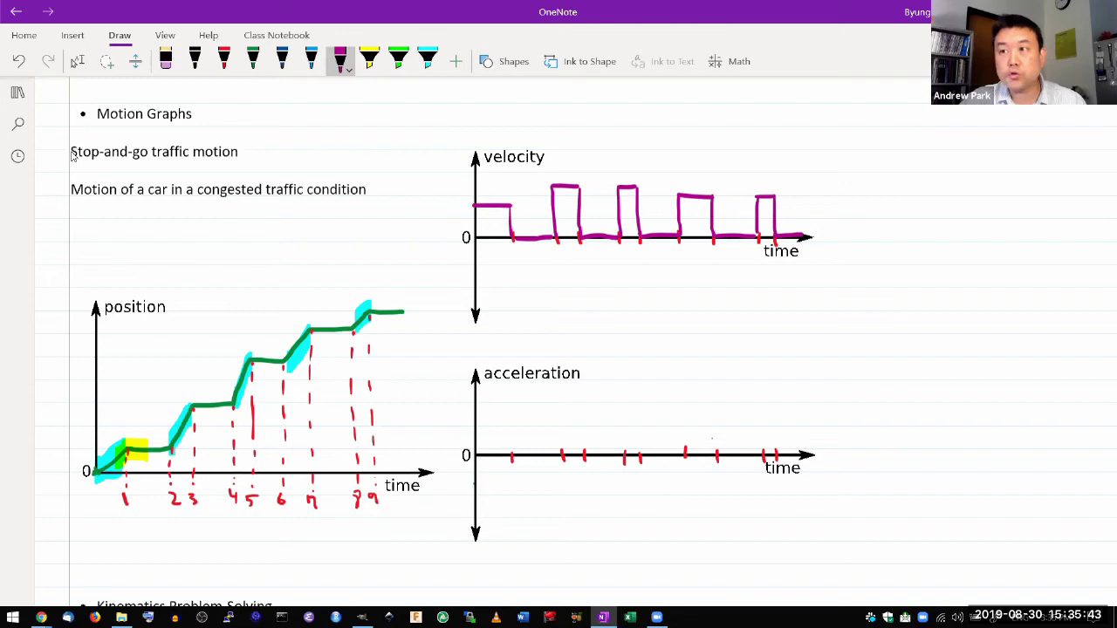
left_click_drag(584, 360, 608, 354)
mouse_move(613, 340)
left_mouse_down()
mouse_move(629, 344)
mouse_move(613, 376)
left_mouse_up()
left_click_drag(617, 366, 628, 377)
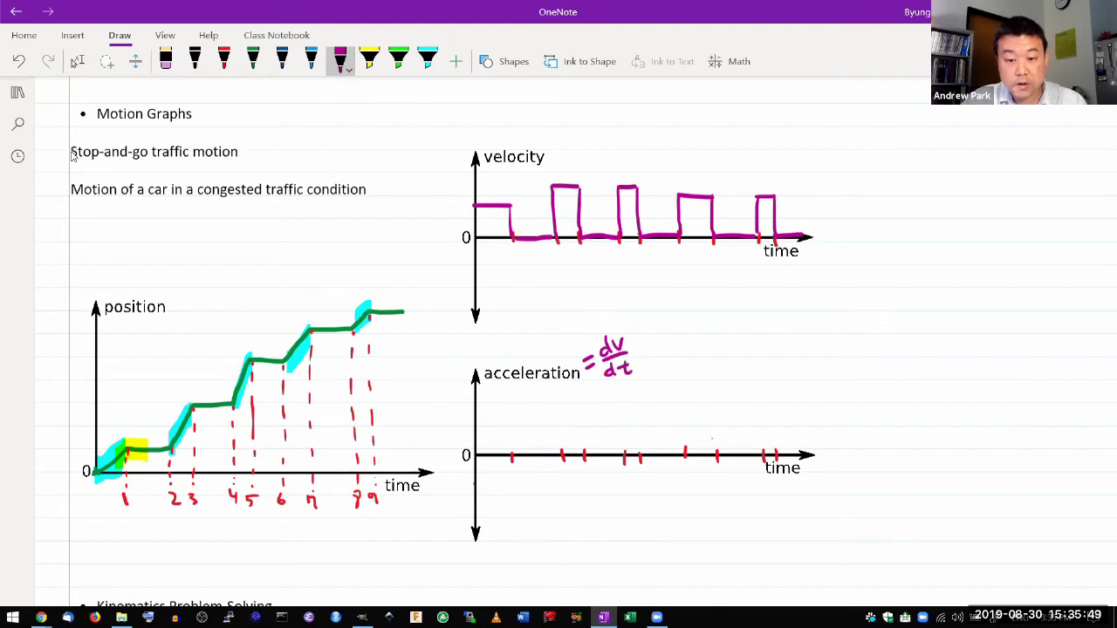
left_click_drag(643, 333, 644, 339)
mouse_move(649, 332)
left_mouse_down()
mouse_move(656, 350)
mouse_move(674, 338)
left_mouse_up()
mouse_move(684, 336)
left_mouse_down()
mouse_move(682, 353)
mouse_move(691, 334)
mouse_move(701, 343)
mouse_move(733, 316)
mouse_move(731, 328)
mouse_move(744, 329)
mouse_move(748, 313)
left_mouse_up()
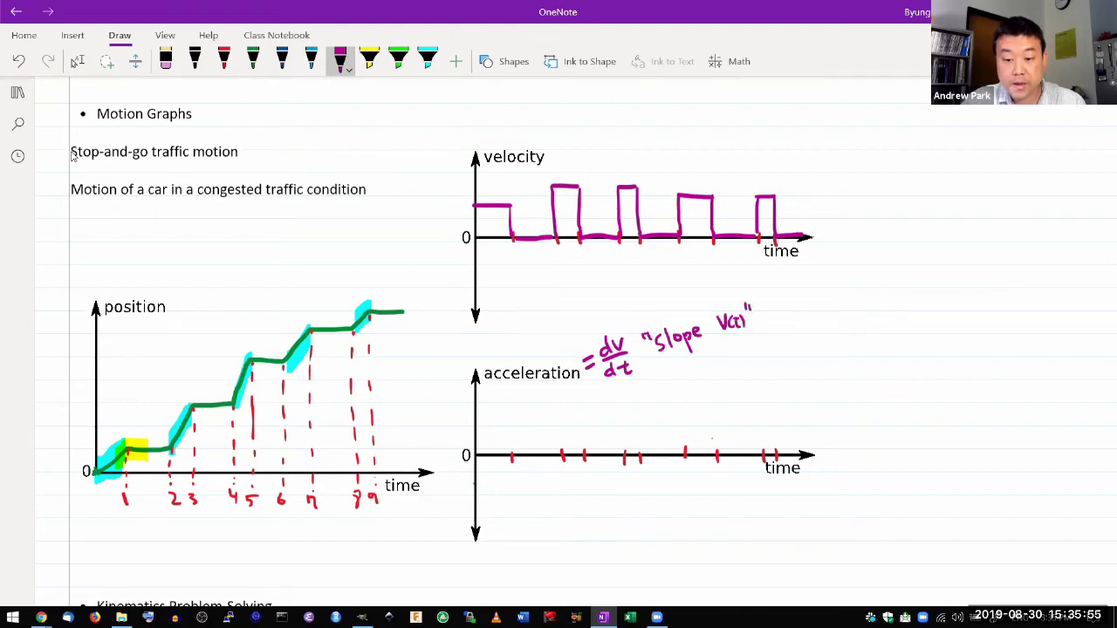
left_click_drag(657, 353, 752, 323)
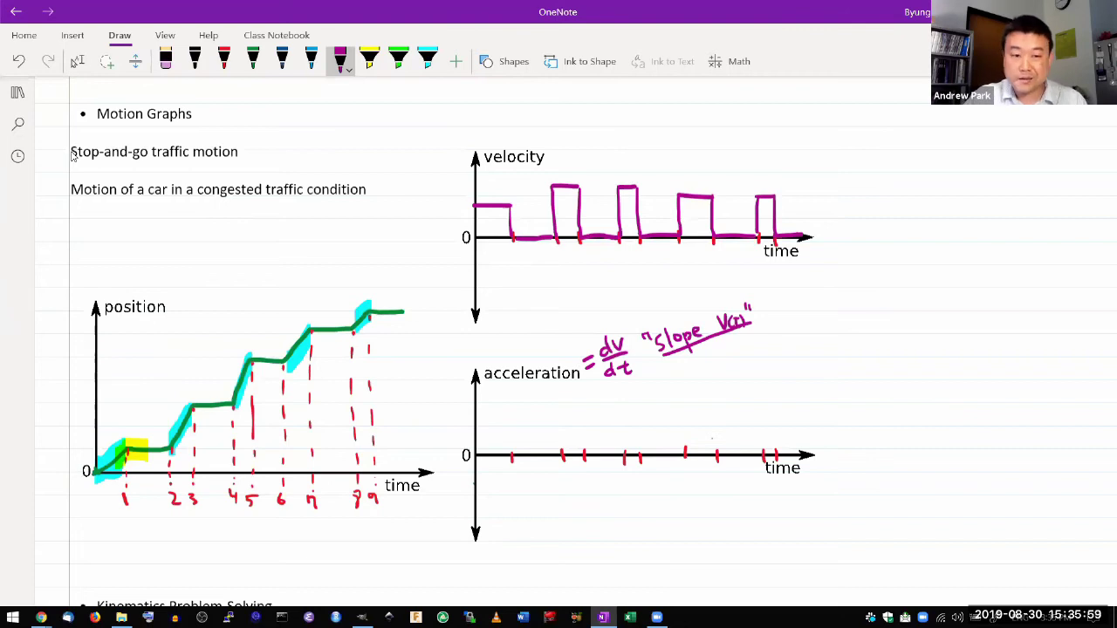
left_click(311, 61)
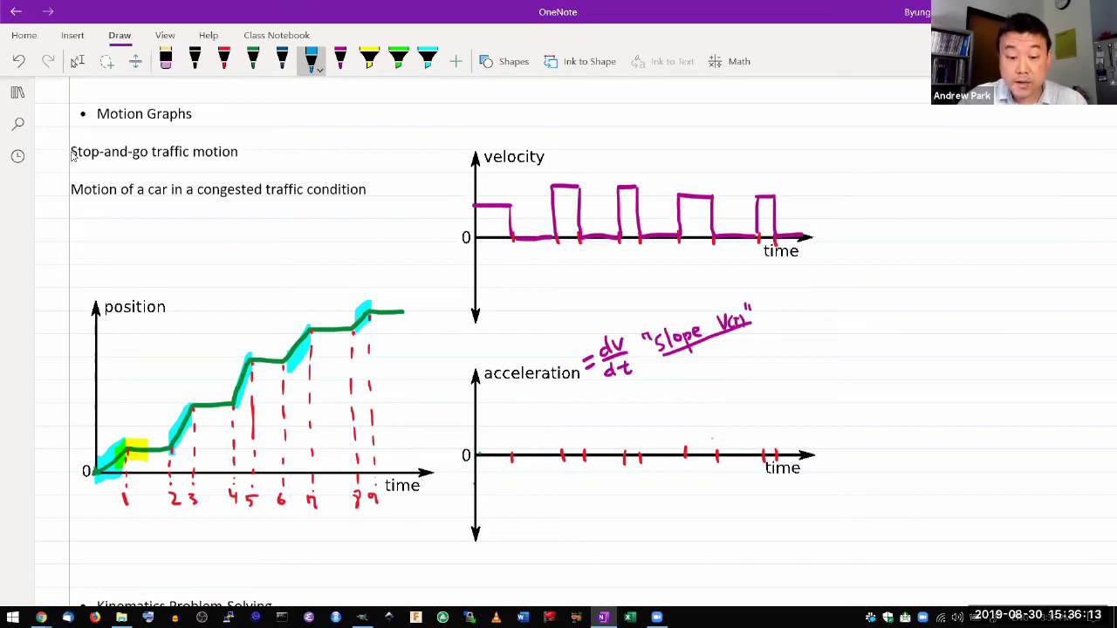
Step: In blue, draw zero acceleration at the axis start, retrace the first velocity level, and add the initial upward spike
left_click_drag(477, 453, 513, 453)
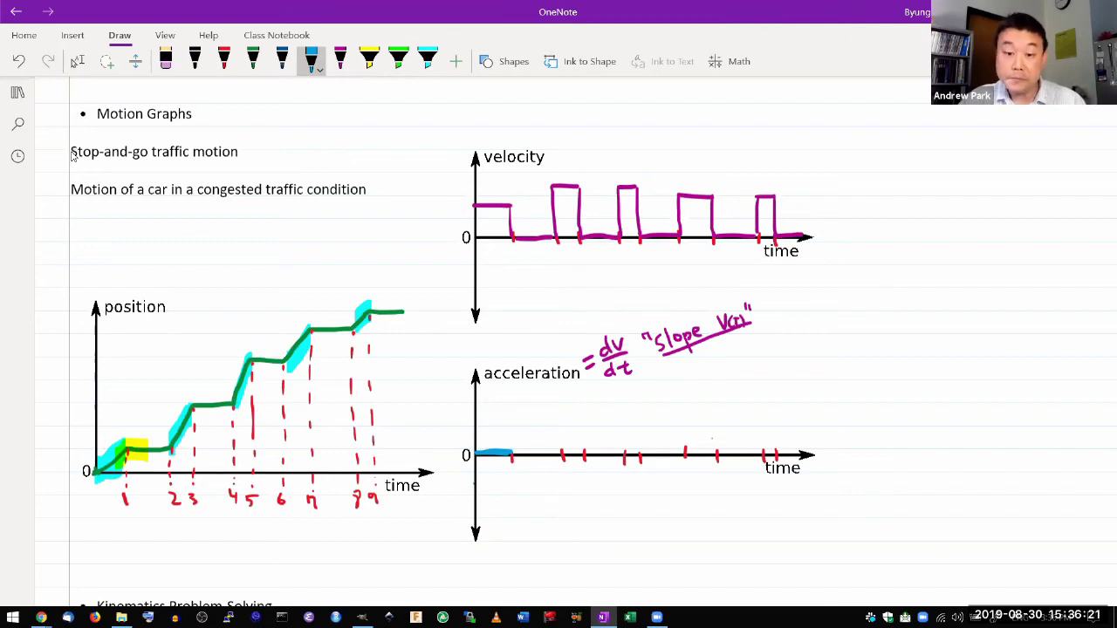
left_click_drag(486, 205, 502, 205)
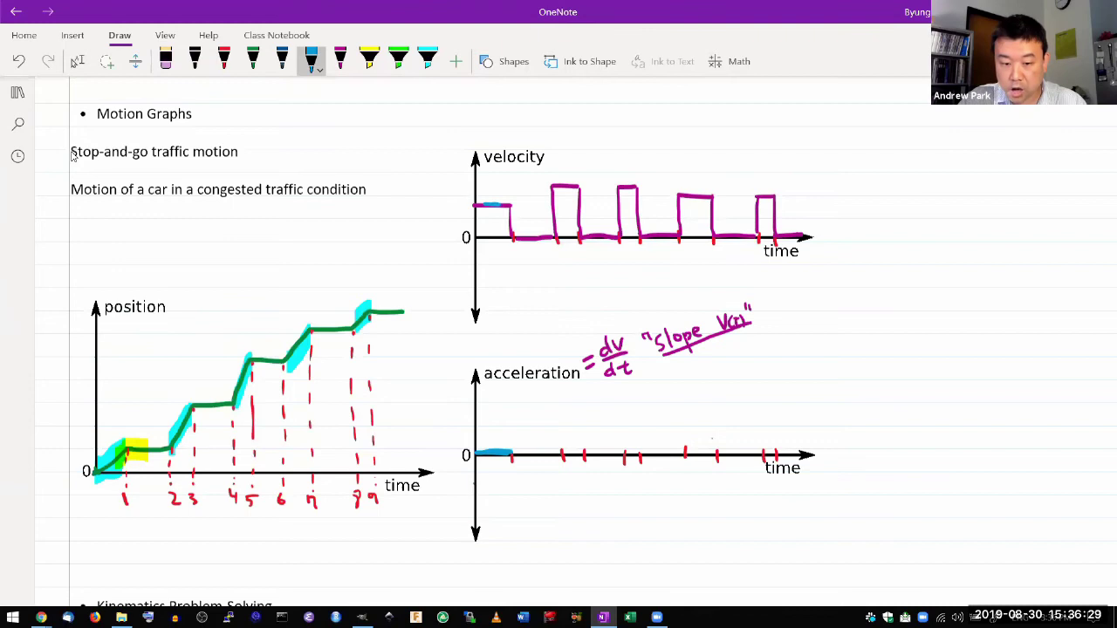
left_click_drag(475, 402, 476, 452)
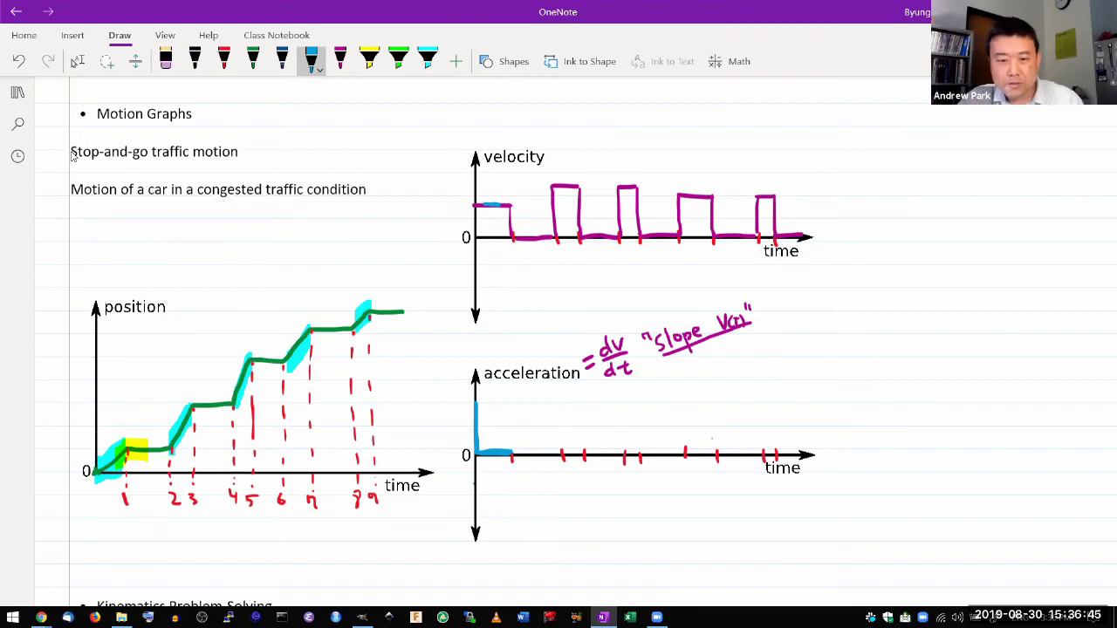
Step: Trace the remaining velocity zero stretches and pulse tops in blue, and extend zero acceleration along the axis
left_click_drag(515, 238, 548, 237)
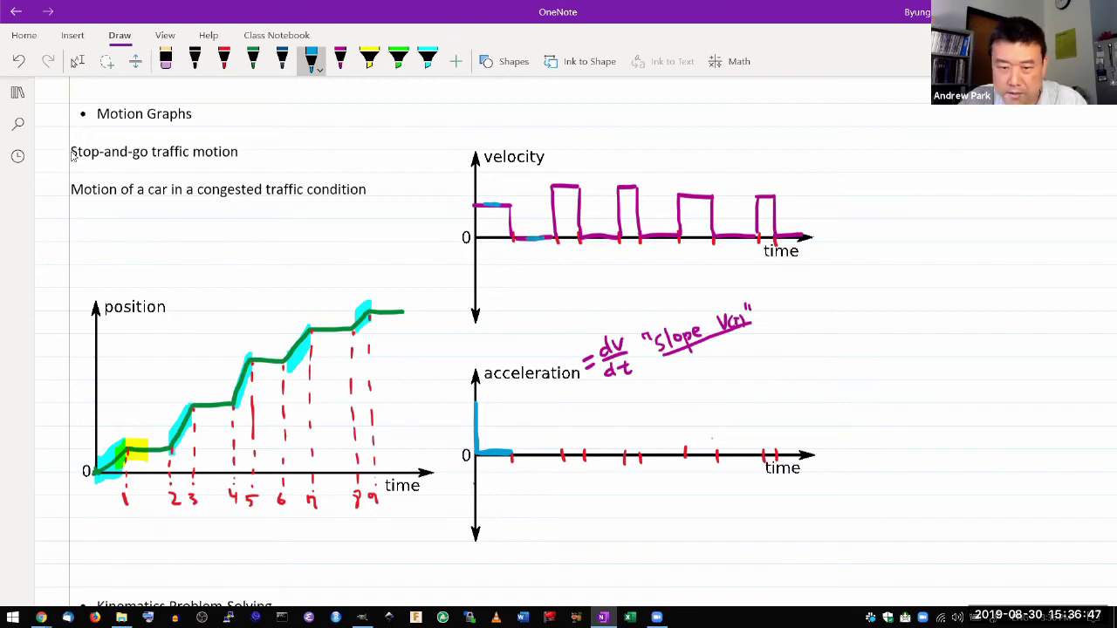
left_click_drag(551, 186, 577, 185)
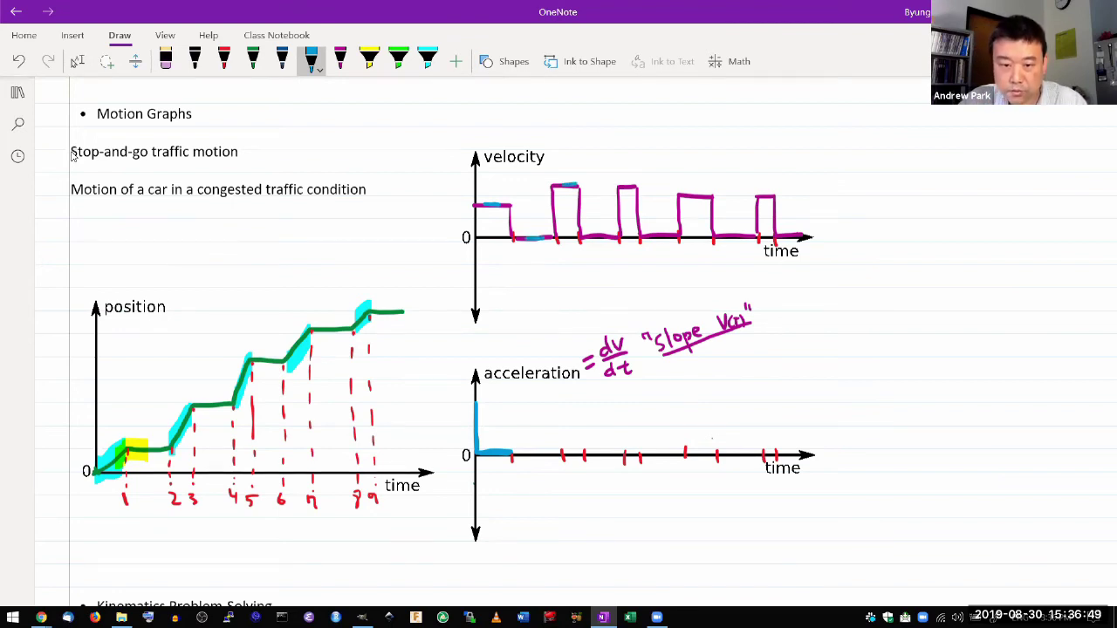
left_click_drag(593, 237, 611, 235)
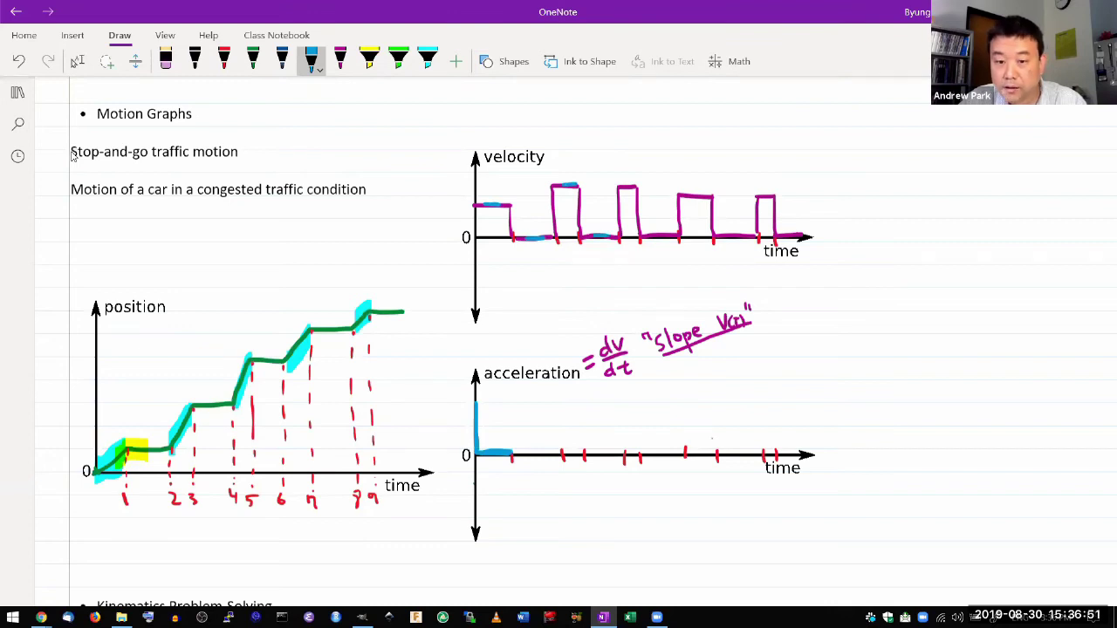
left_click_drag(620, 186, 635, 185)
left_click_drag(657, 237, 670, 235)
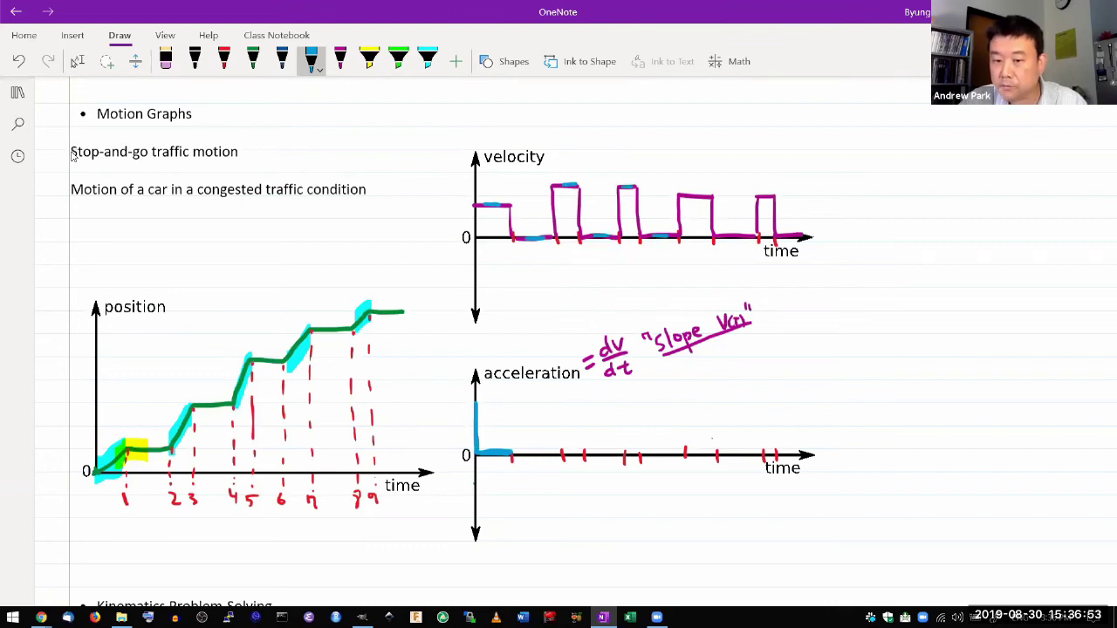
left_click_drag(688, 193, 705, 193)
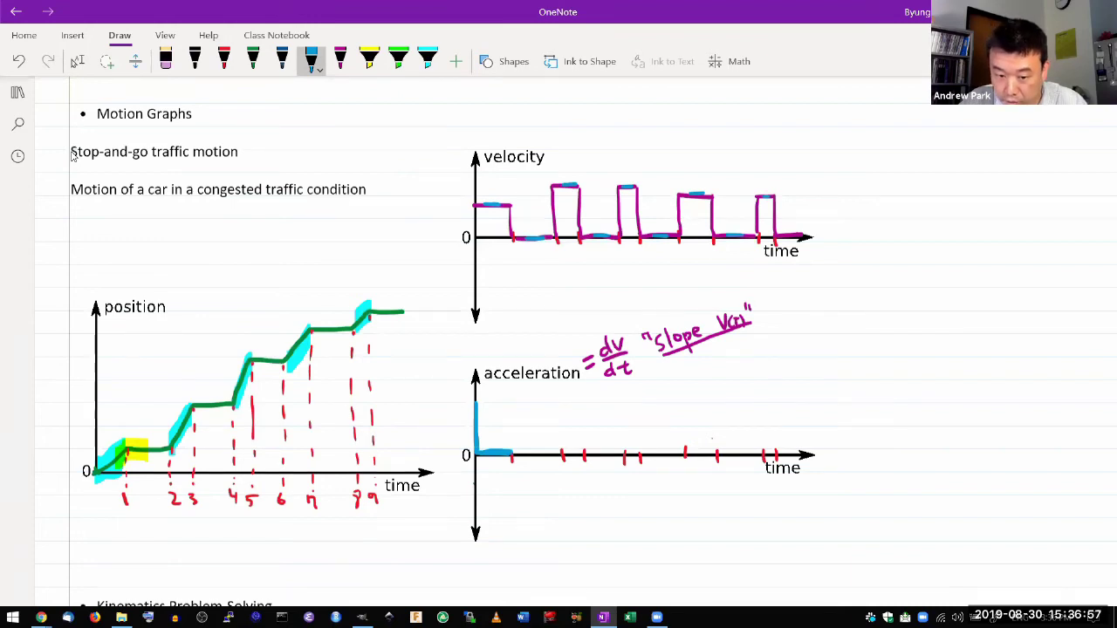
left_click_drag(514, 453, 754, 455)
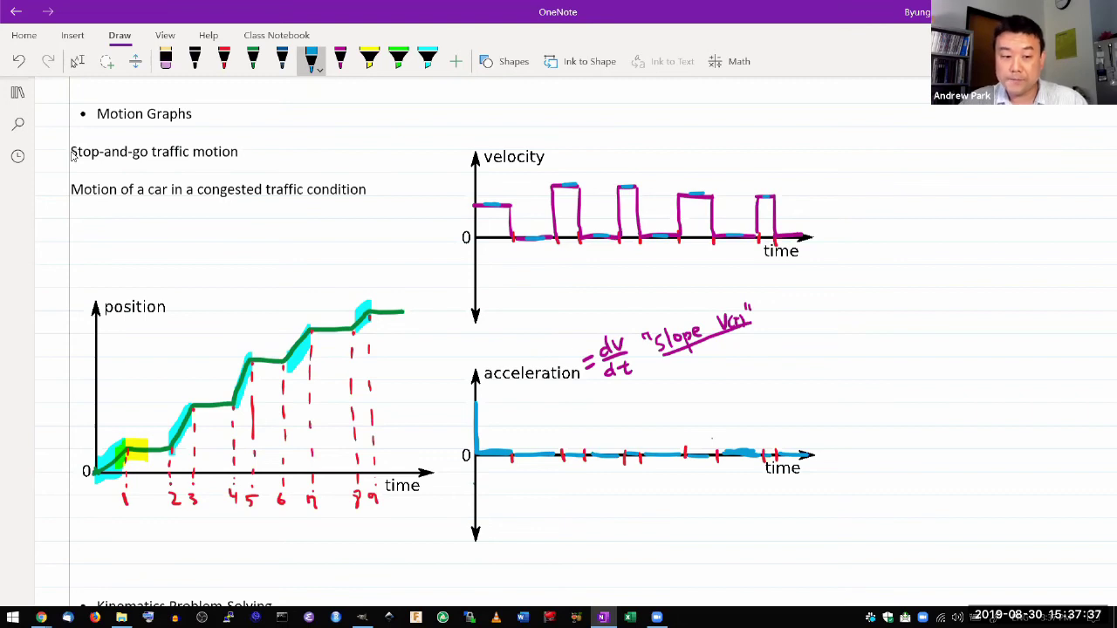
Step: Circle the position curve's first corners in blue and add a downward acceleration spike at the first stop
mouse_move(140, 421)
left_mouse_down()
mouse_move(121, 424)
mouse_move(153, 422)
mouse_move(229, 369)
mouse_move(211, 353)
left_mouse_up()
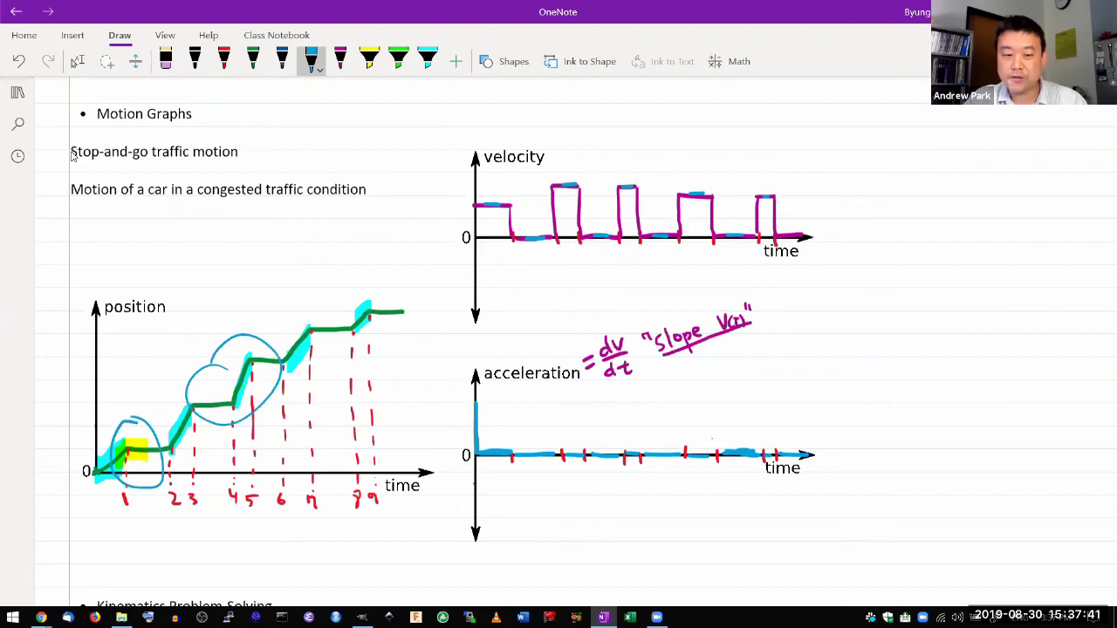
mouse_move(293, 336)
left_mouse_down()
mouse_move(384, 325)
mouse_move(291, 339)
left_mouse_up()
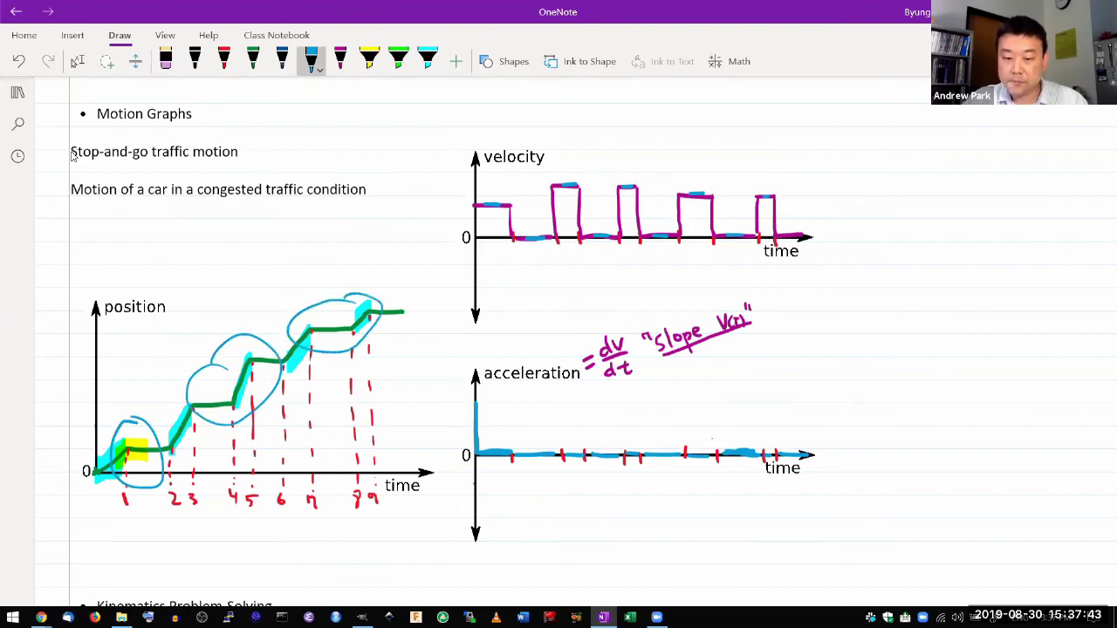
left_click_drag(509, 454, 511, 467)
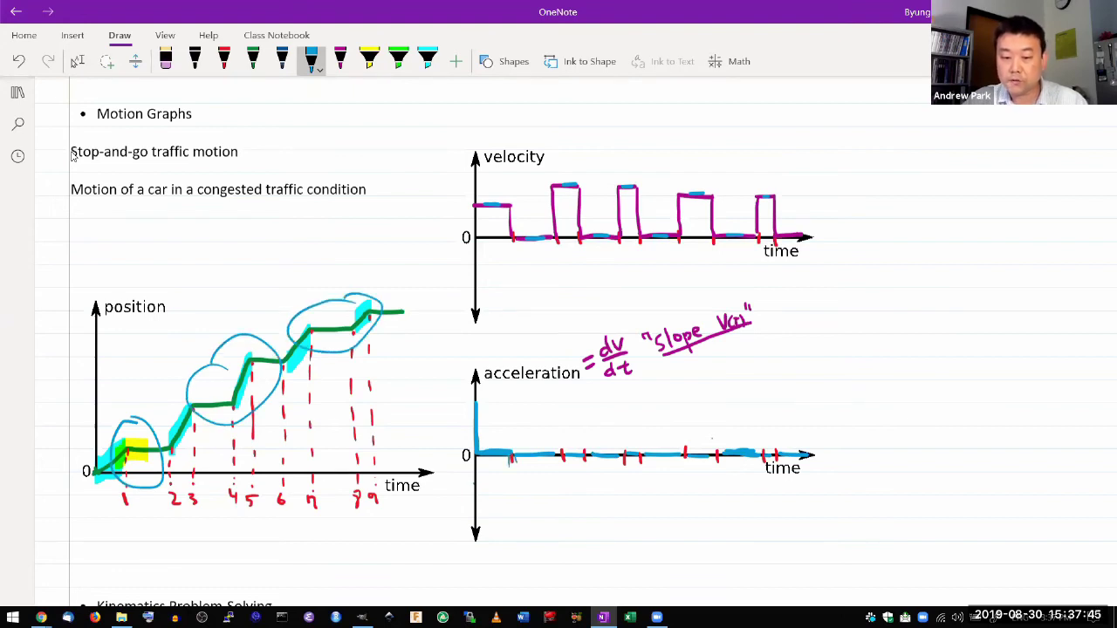
left_click_drag(508, 196, 517, 243)
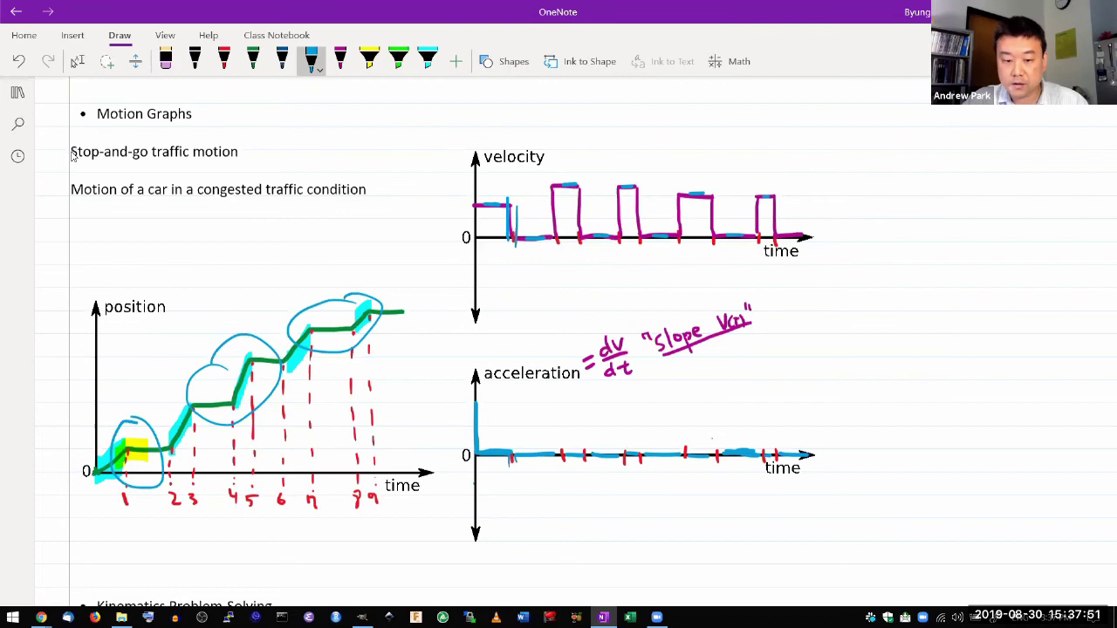
mouse_move(509, 456)
left_mouse_down()
mouse_move(512, 552)
mouse_move(511, 458)
left_mouse_up()
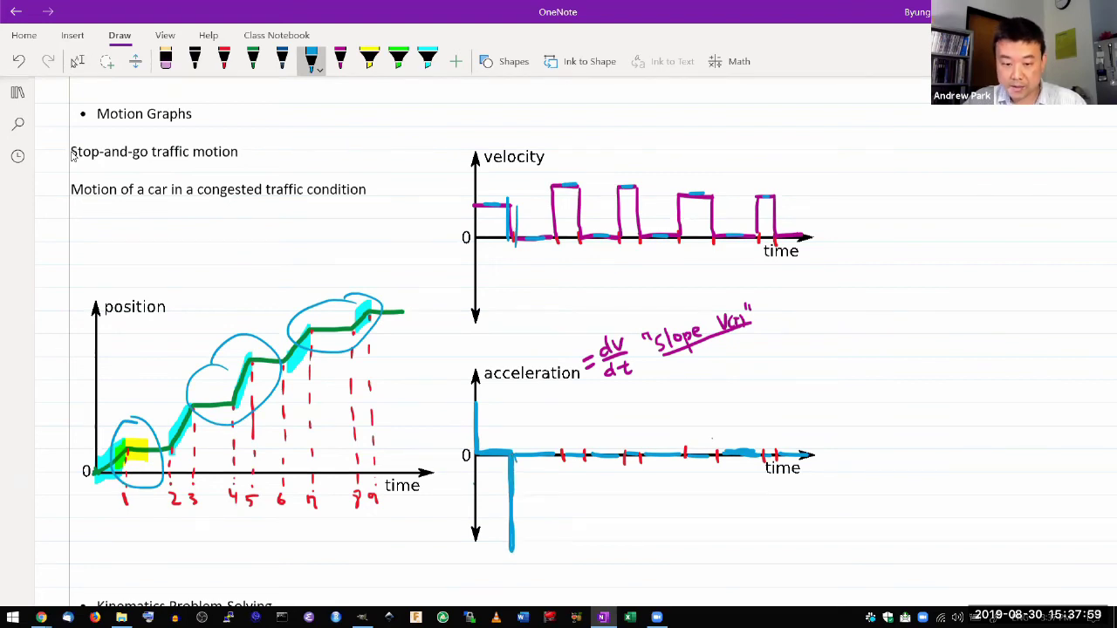
Step: Draw blue acceleration spikes up at each restart and down at each stop, and underline dt
mouse_move(561, 454)
left_mouse_down()
mouse_move(561, 384)
mouse_move(563, 444)
left_mouse_up()
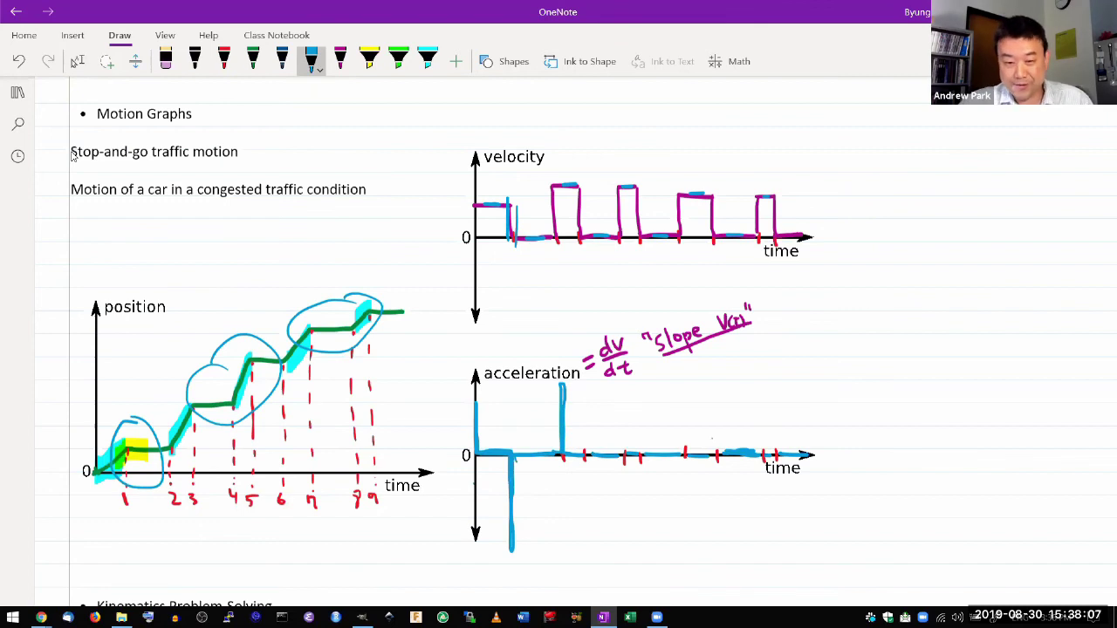
mouse_move(580, 458)
left_mouse_down()
mouse_move(581, 534)
mouse_move(584, 461)
left_mouse_up()
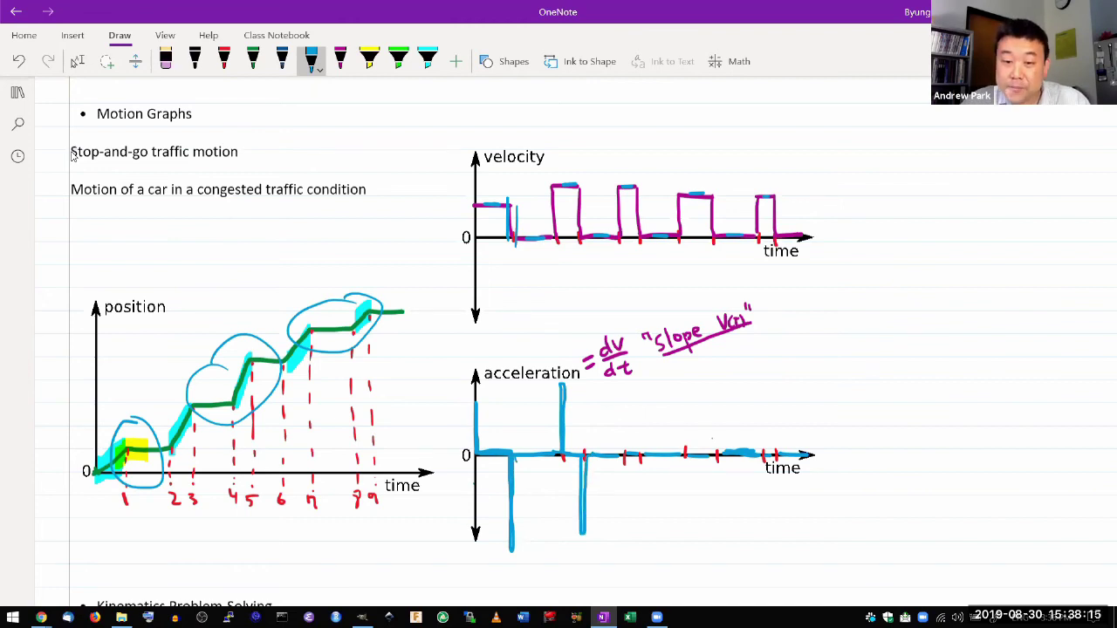
mouse_move(552, 202)
left_mouse_down()
mouse_move(552, 223)
mouse_move(618, 227)
left_mouse_up()
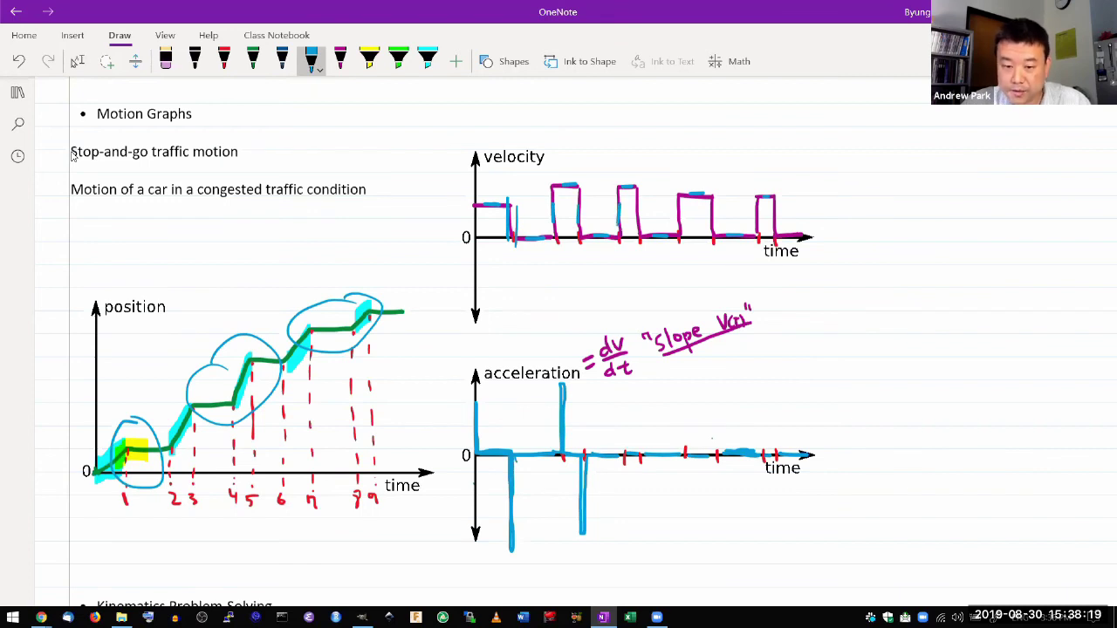
left_click_drag(621, 456, 624, 387)
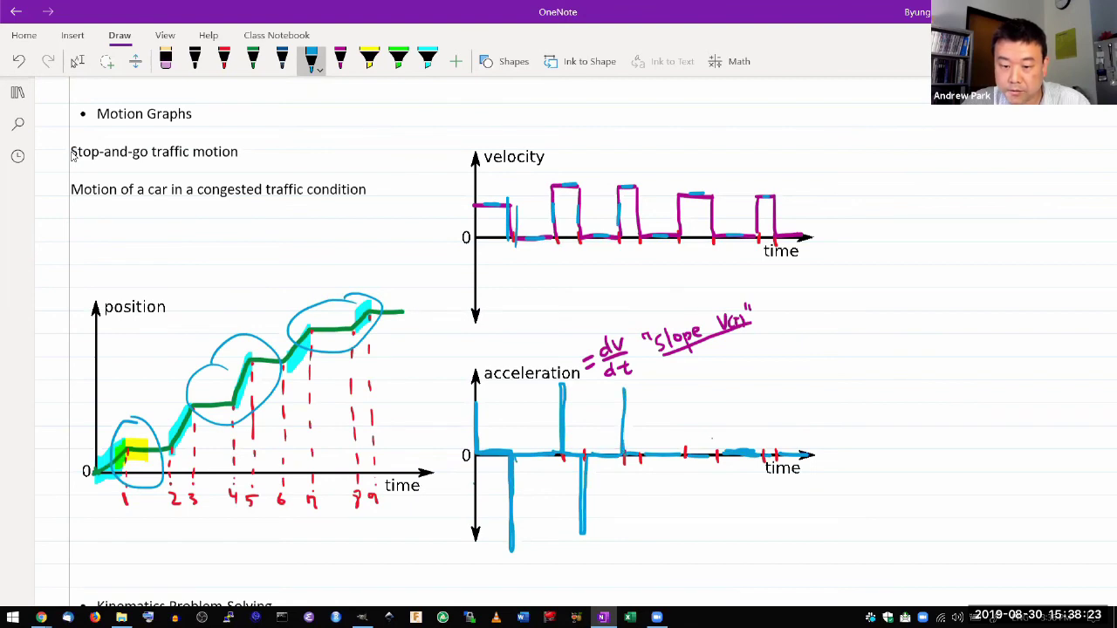
mouse_move(638, 454)
left_mouse_down()
mouse_move(638, 522)
mouse_move(641, 454)
mouse_move(683, 396)
mouse_move(686, 455)
mouse_move(709, 454)
mouse_move(720, 499)
mouse_move(718, 454)
mouse_move(762, 439)
mouse_move(762, 396)
mouse_move(777, 524)
mouse_move(780, 455)
left_mouse_up()
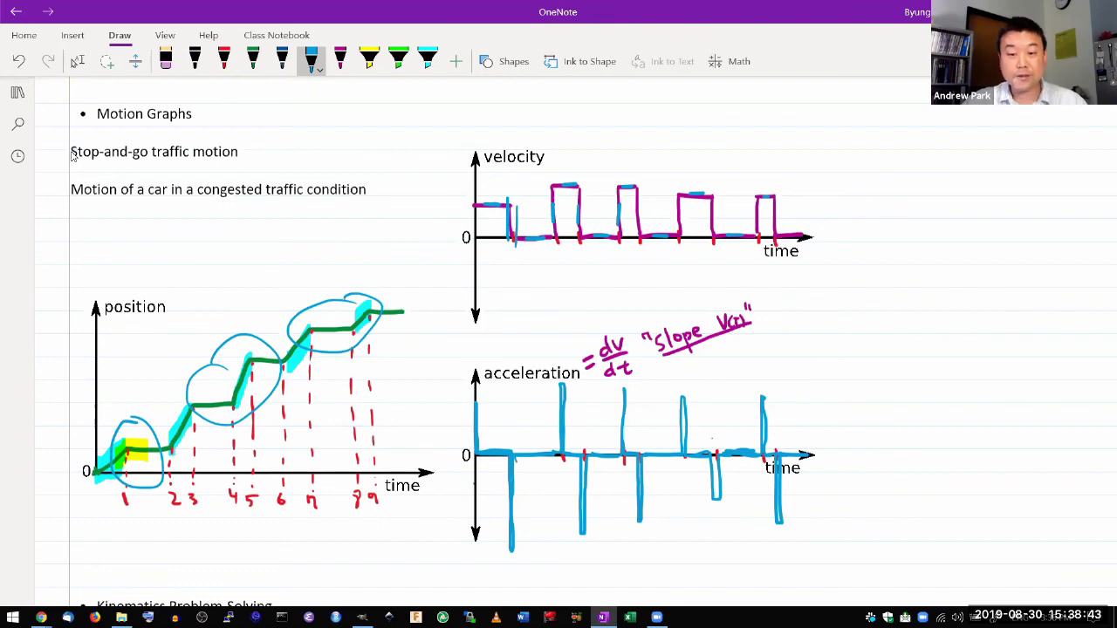
mouse_move(604, 380)
left_mouse_down()
mouse_move(637, 375)
mouse_move(603, 377)
left_mouse_up()
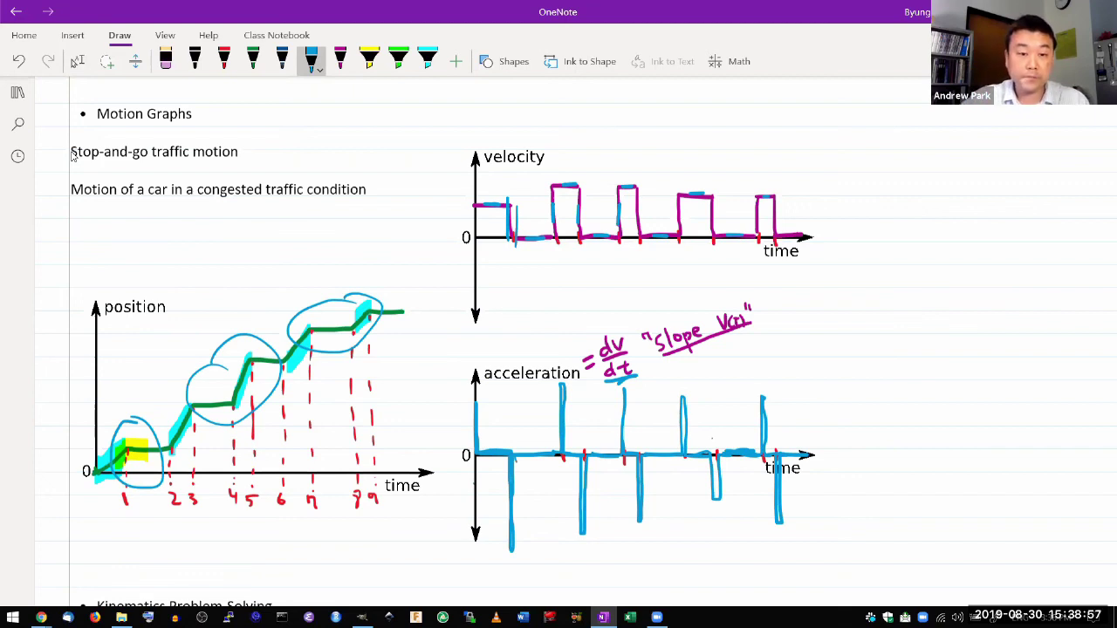
Step: With yellow highlighter, loop the acceleration graph, retrace its first spikes, and mark the position curve's rises
left_click(369, 61)
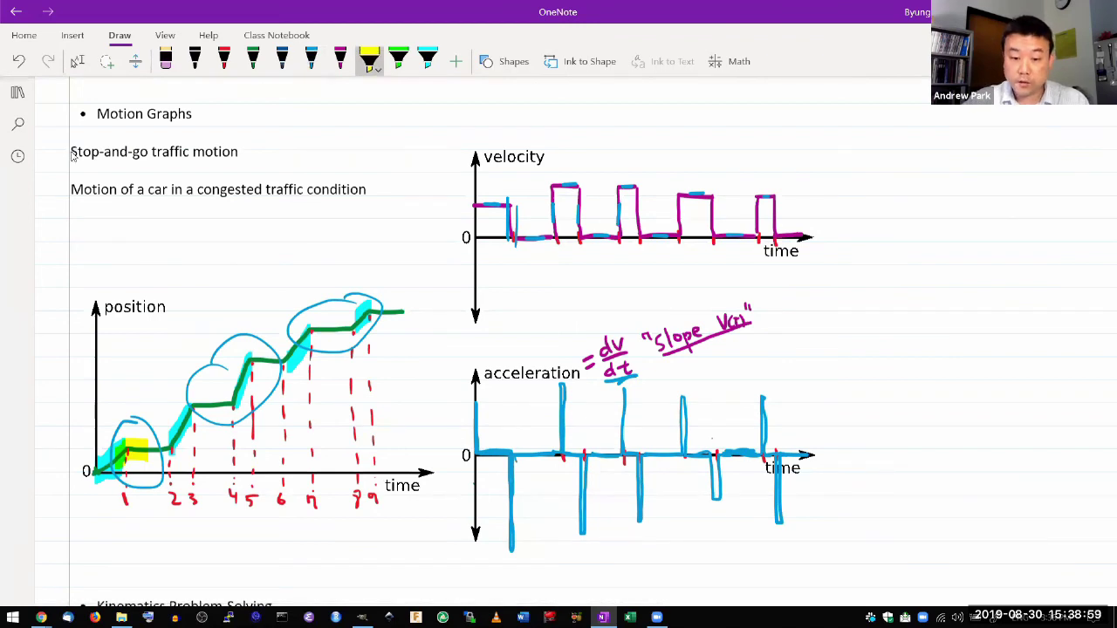
mouse_move(465, 410)
left_mouse_down()
mouse_move(623, 406)
mouse_move(760, 424)
mouse_move(613, 441)
mouse_move(541, 489)
mouse_move(778, 485)
left_mouse_up()
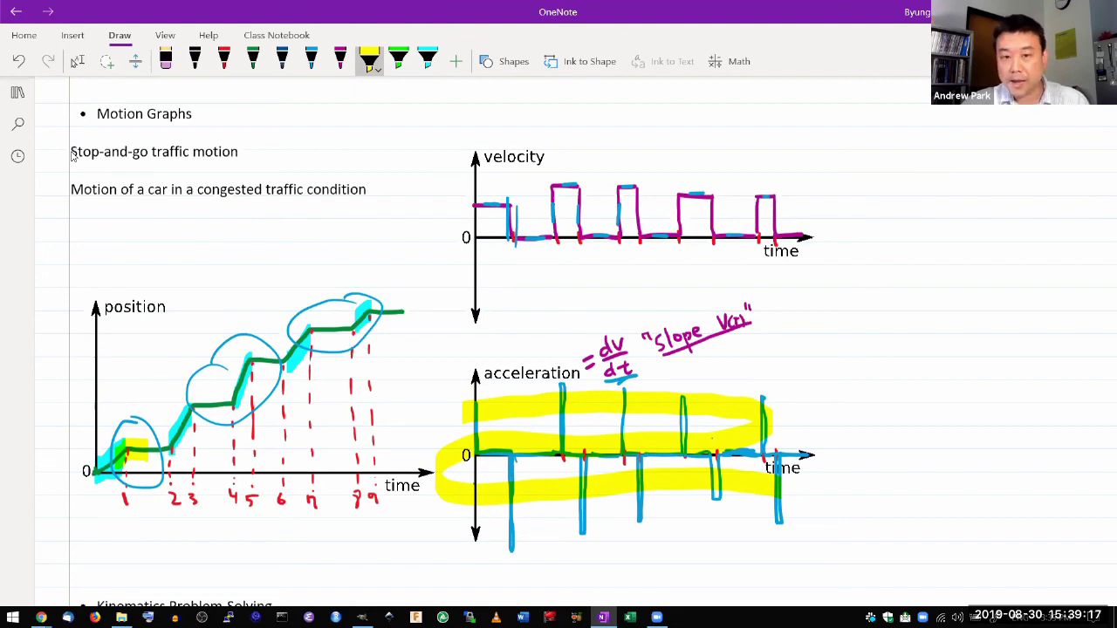
left_click_drag(514, 455, 513, 580)
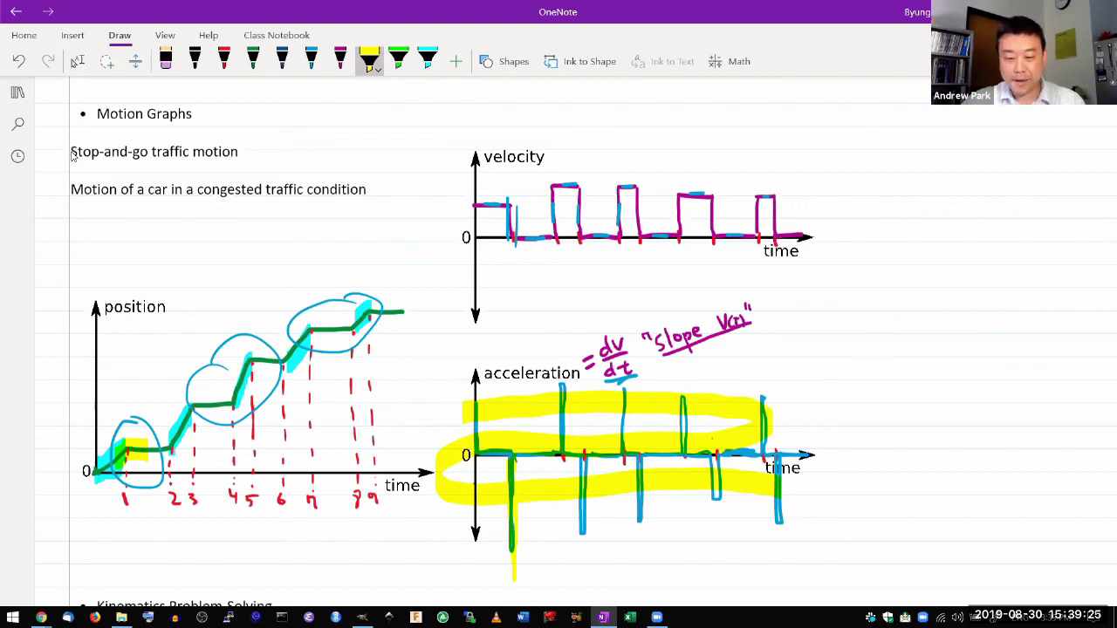
mouse_move(568, 437)
left_mouse_down()
mouse_move(563, 363)
mouse_move(557, 435)
mouse_move(590, 470)
mouse_move(587, 532)
mouse_move(586, 504)
left_mouse_up()
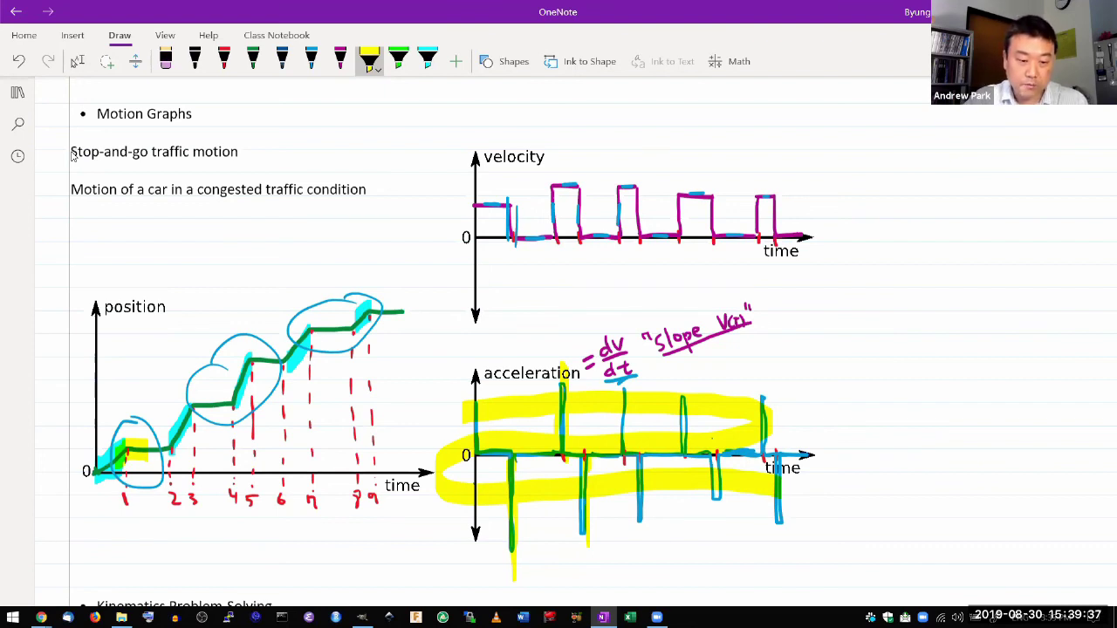
left_click_drag(167, 441, 238, 377)
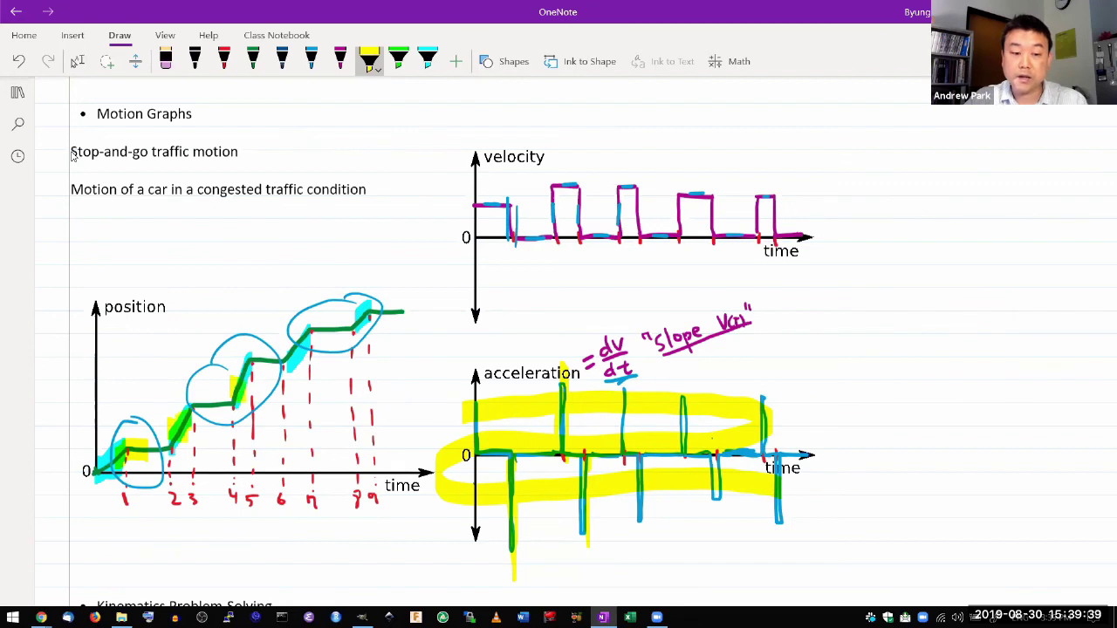